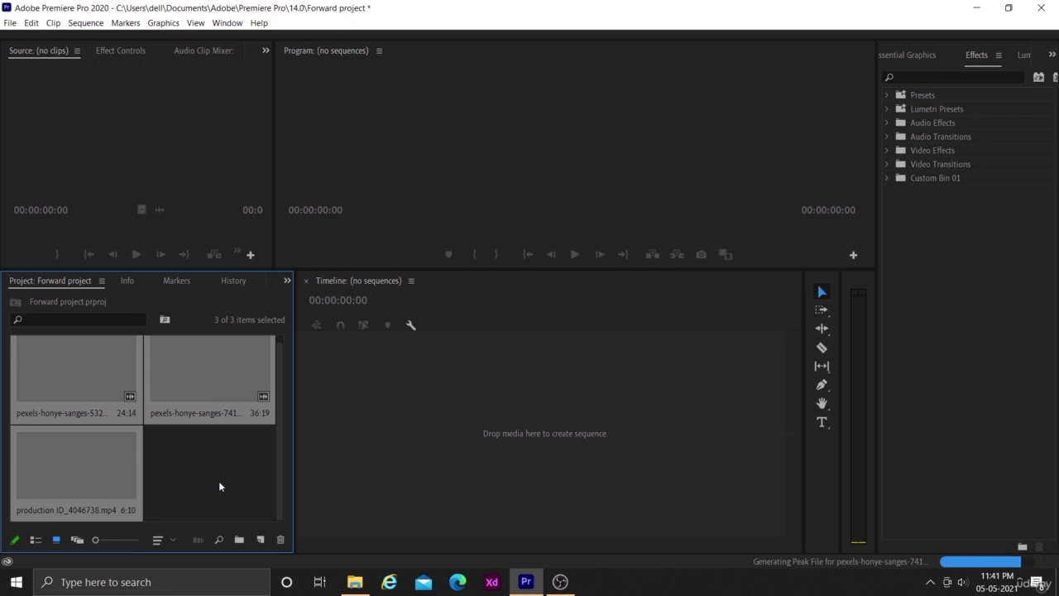
# Step: Create a new sequence from the Digital SLR 1080p > DSLR 1080p30 preset
pyautogui.click(205, 472)
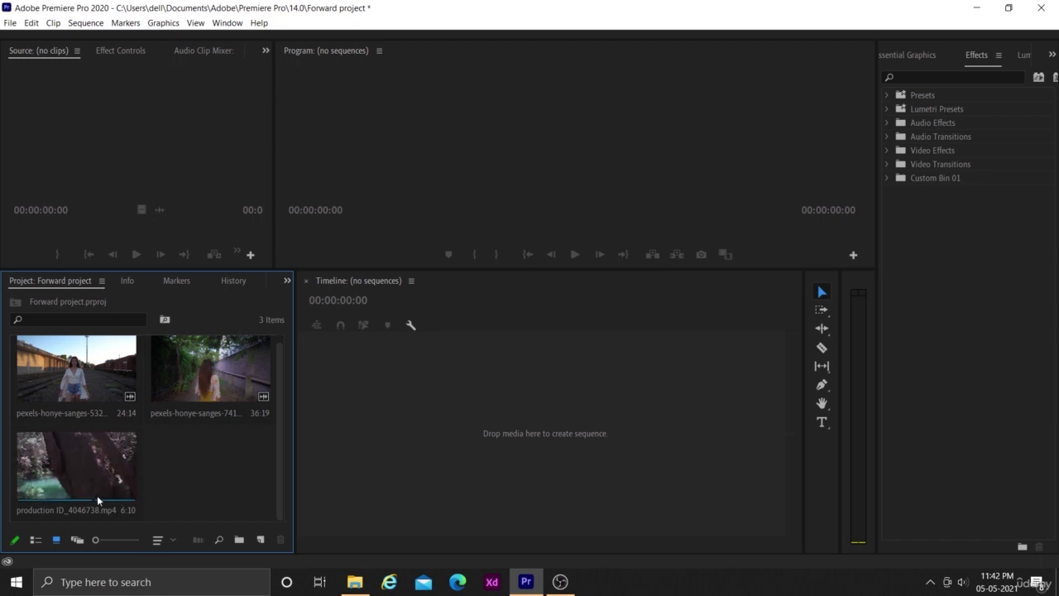
pyautogui.click(262, 540)
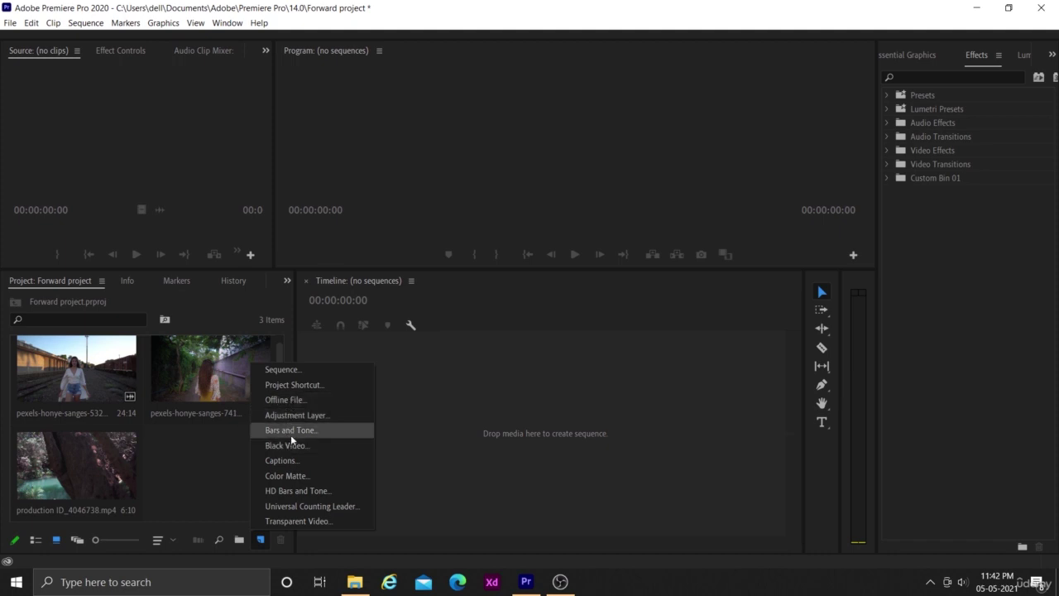
pyautogui.click(215, 466)
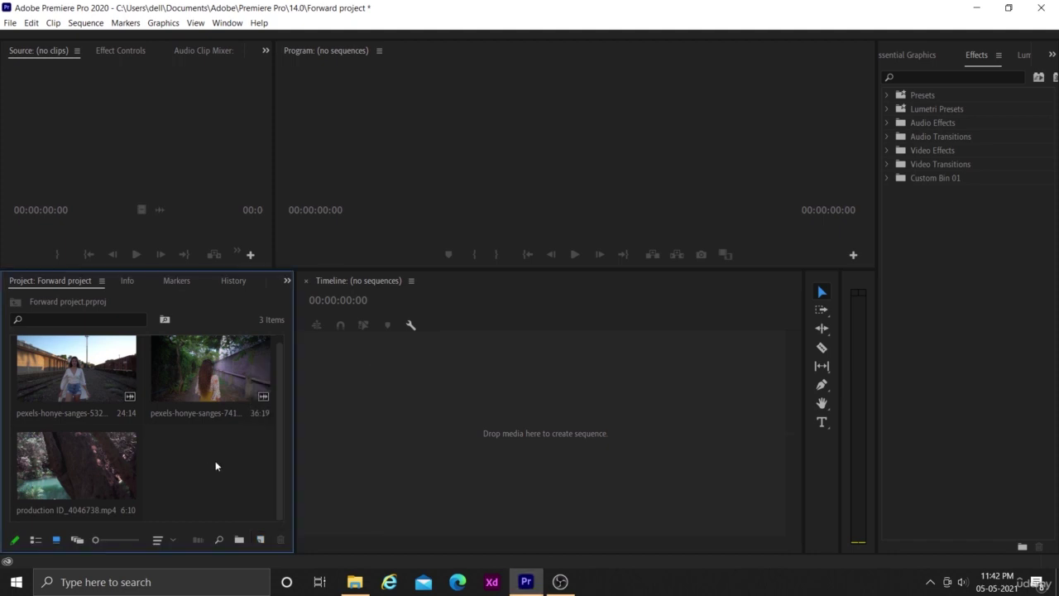
pyautogui.click(262, 539)
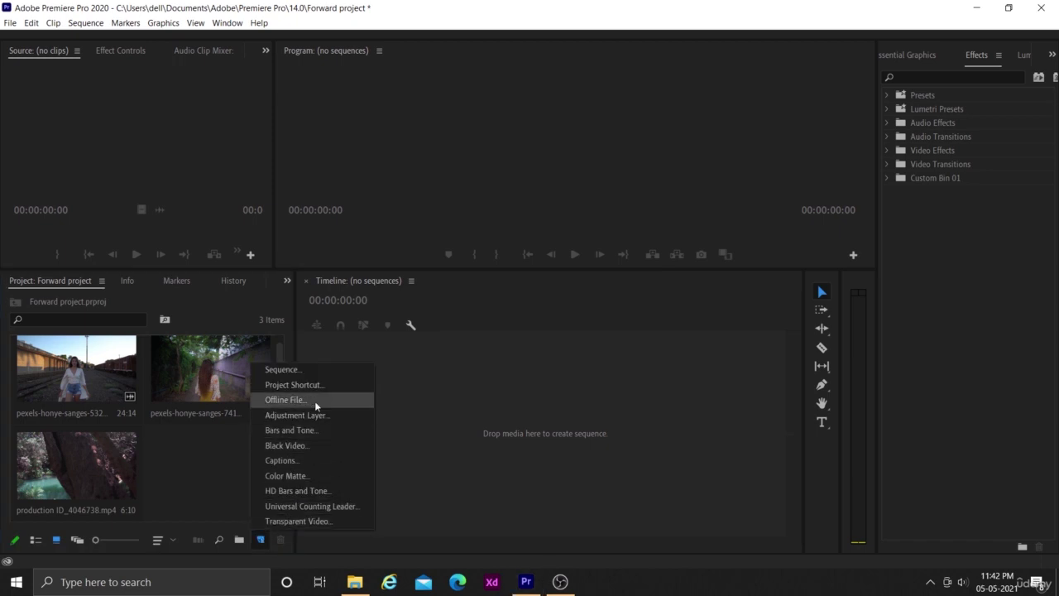
pyautogui.click(312, 369)
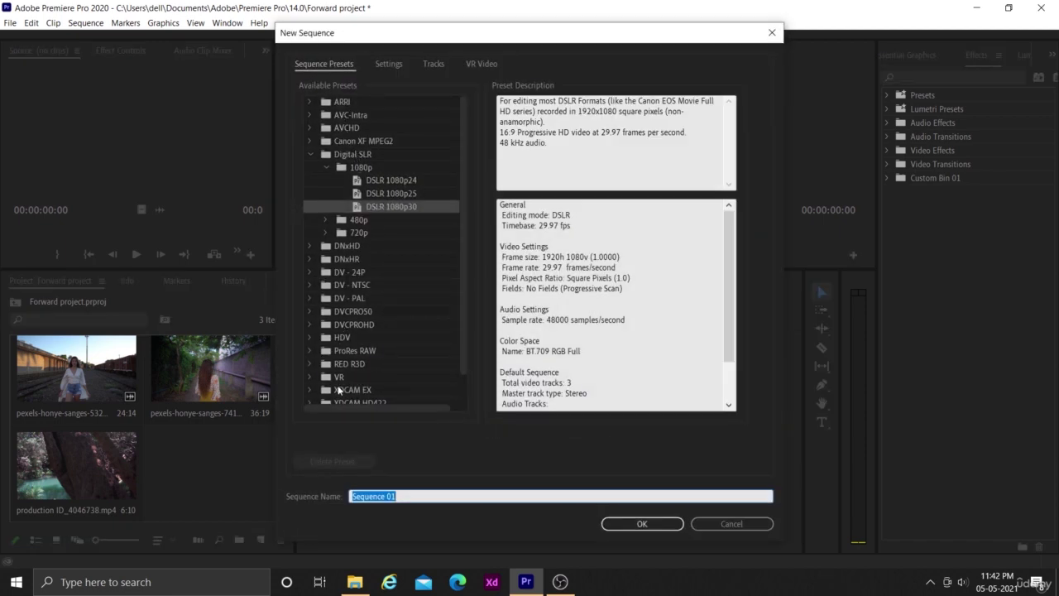
pyautogui.click(386, 64)
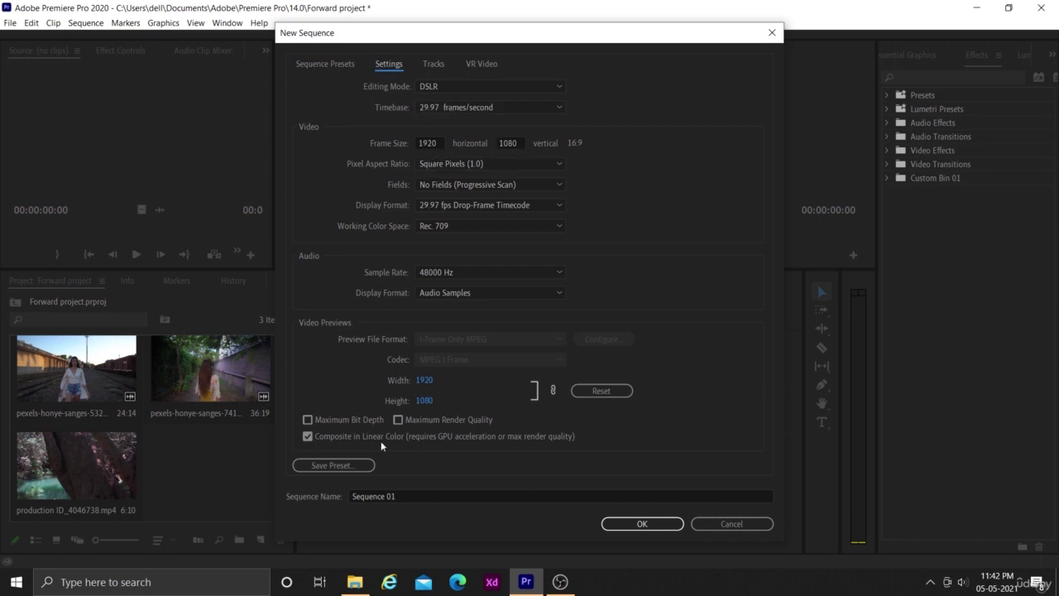
pyautogui.click(619, 525)
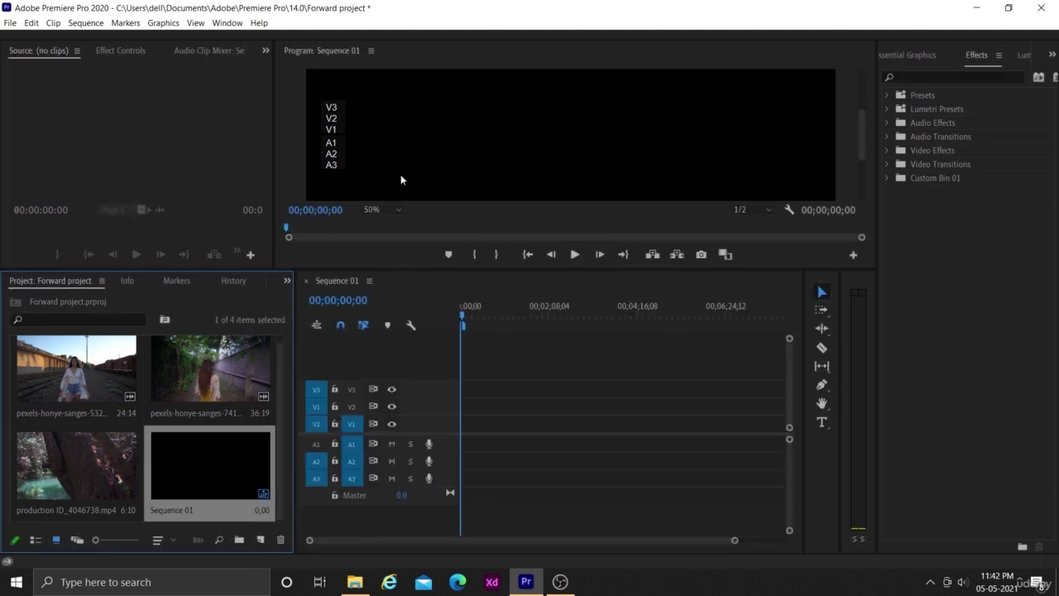
# Step: Set the Program monitor zoom to 25% and enlarge its preview area
pyautogui.click(398, 208)
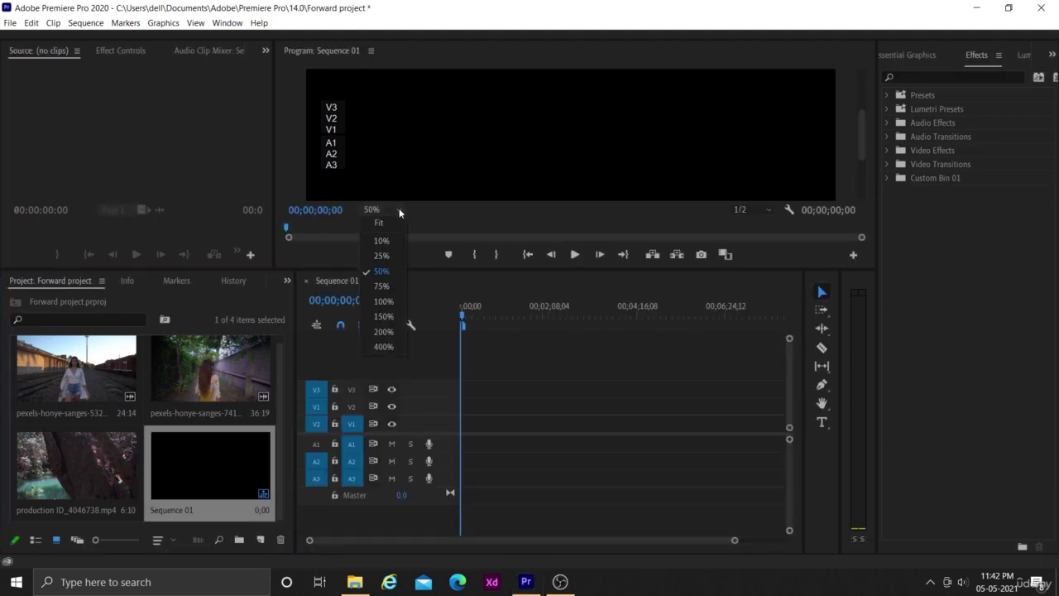
pyautogui.click(378, 258)
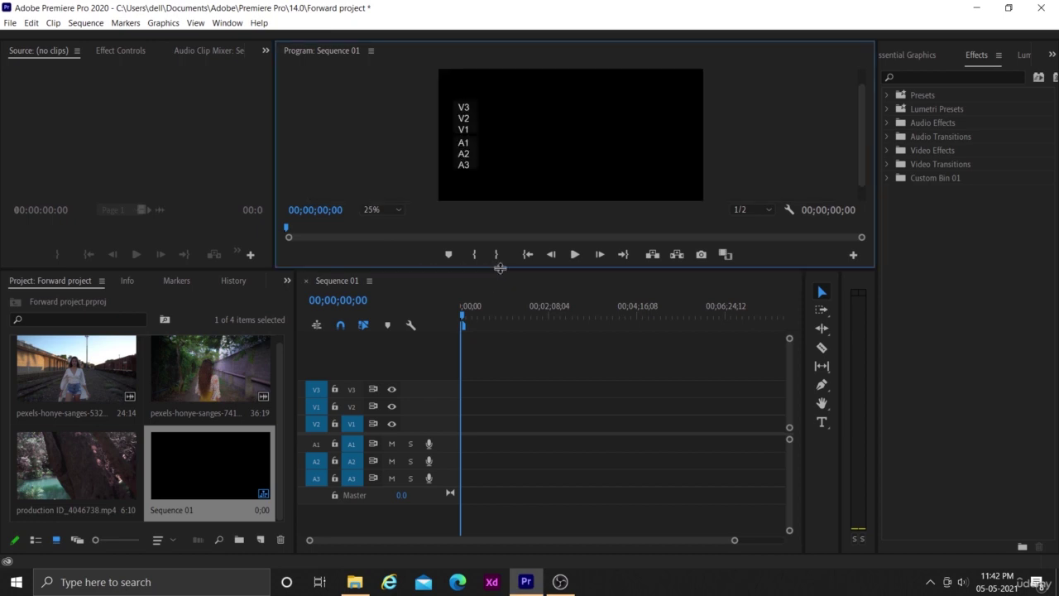
pyautogui.moveTo(499, 268); pyautogui.dragTo(492, 332)
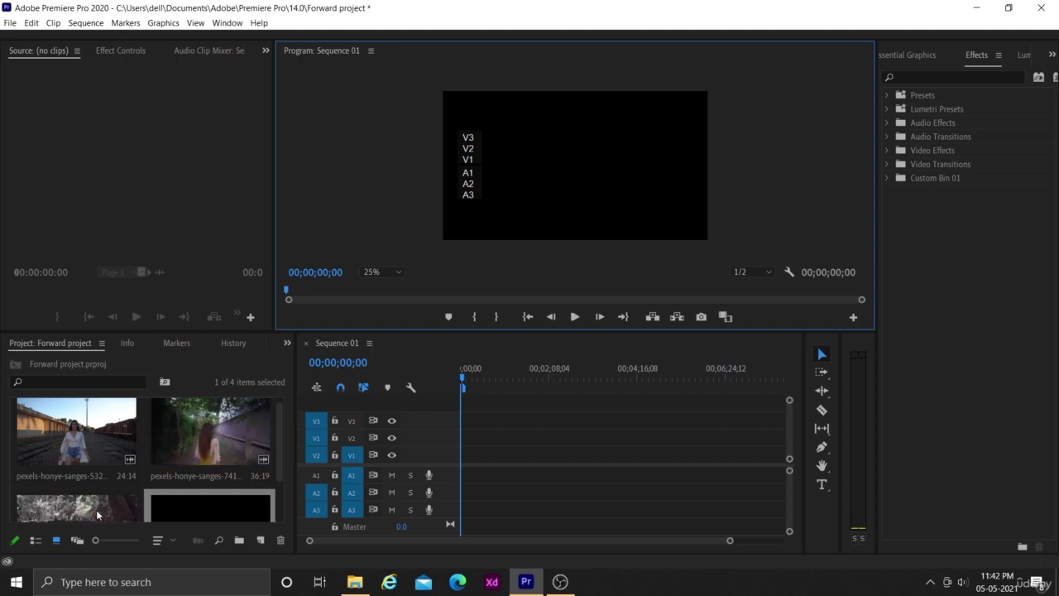
# Step: Put the production ID clip on V1, match the sequence to it, and add the pexels clip after it
pyautogui.moveTo(97, 515); pyautogui.dragTo(467, 463)
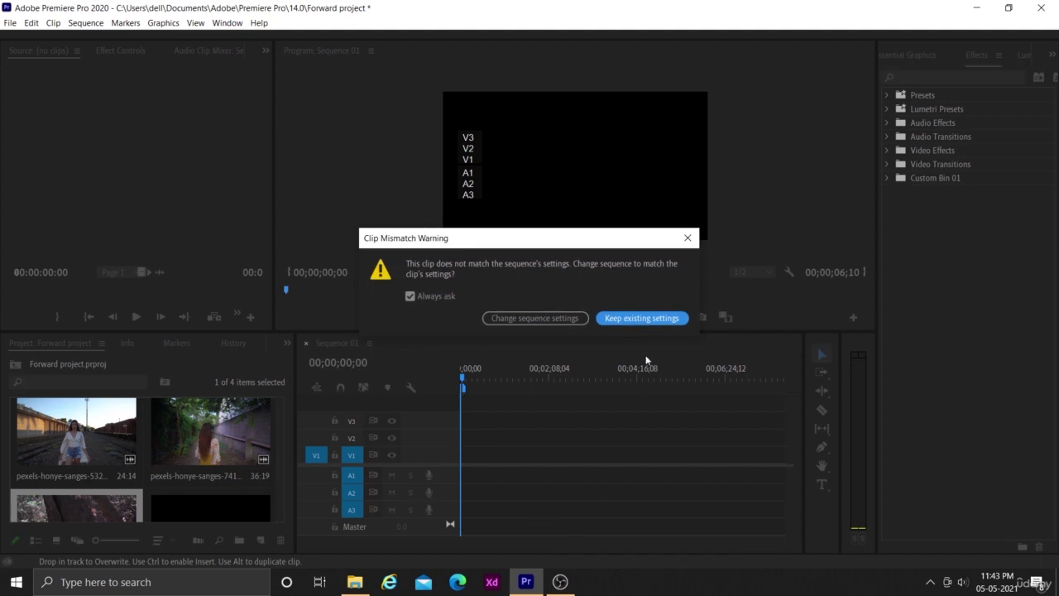
pyautogui.click(555, 319)
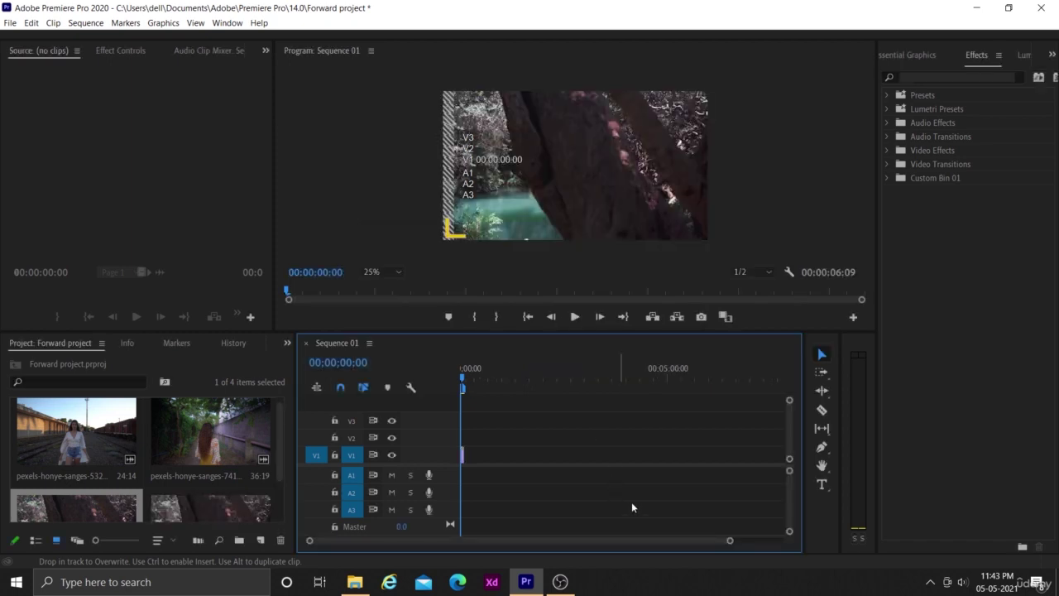
pyautogui.moveTo(728, 543); pyautogui.dragTo(597, 547)
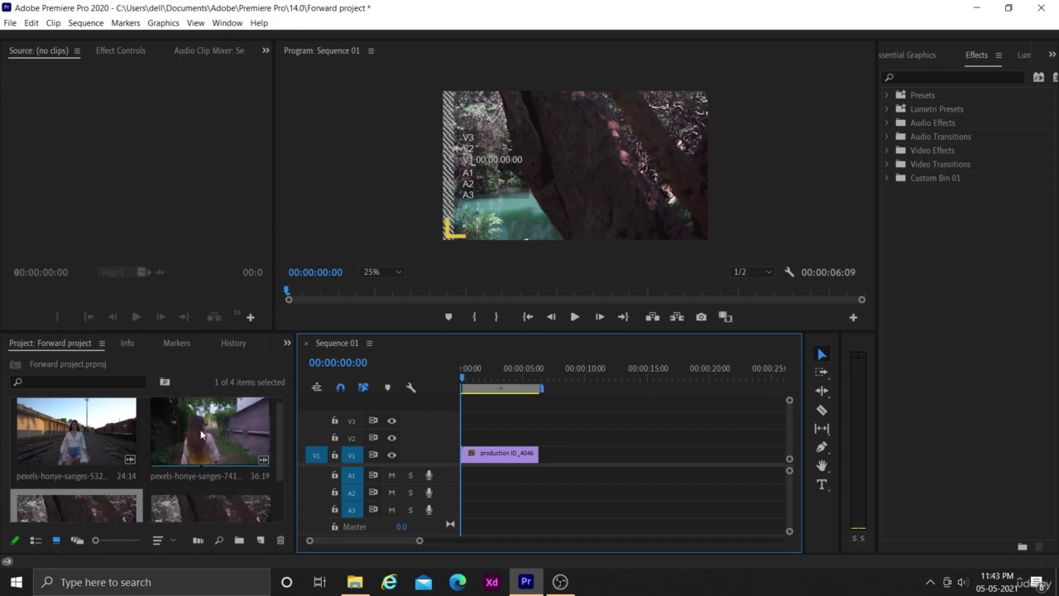
pyautogui.click(192, 443)
pyautogui.moveTo(192, 443); pyautogui.dragTo(535, 468)
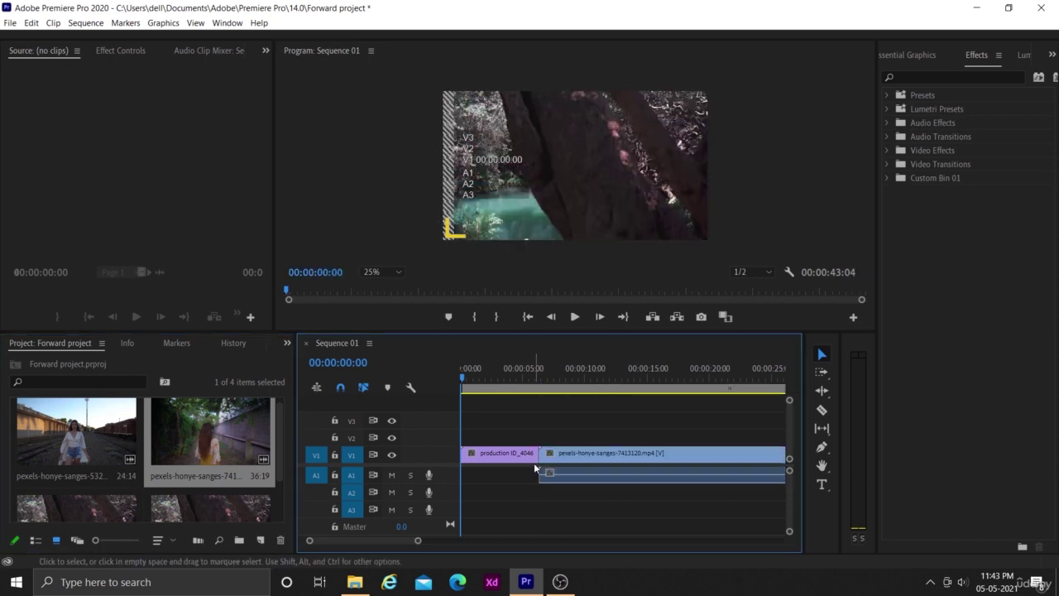
pyautogui.click(590, 465)
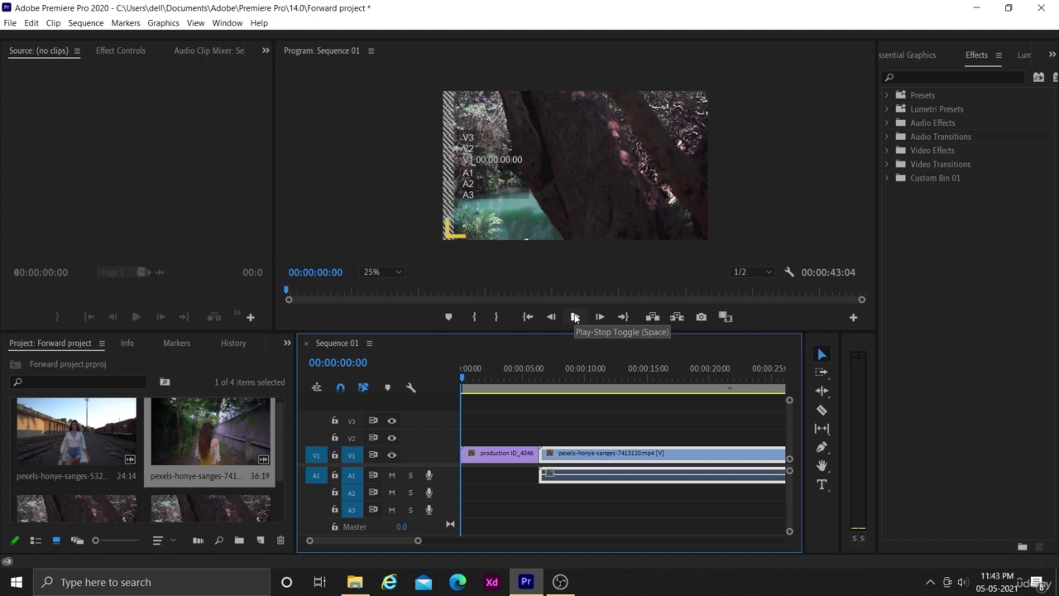
pyautogui.moveTo(466, 380); pyautogui.dragTo(516, 407)
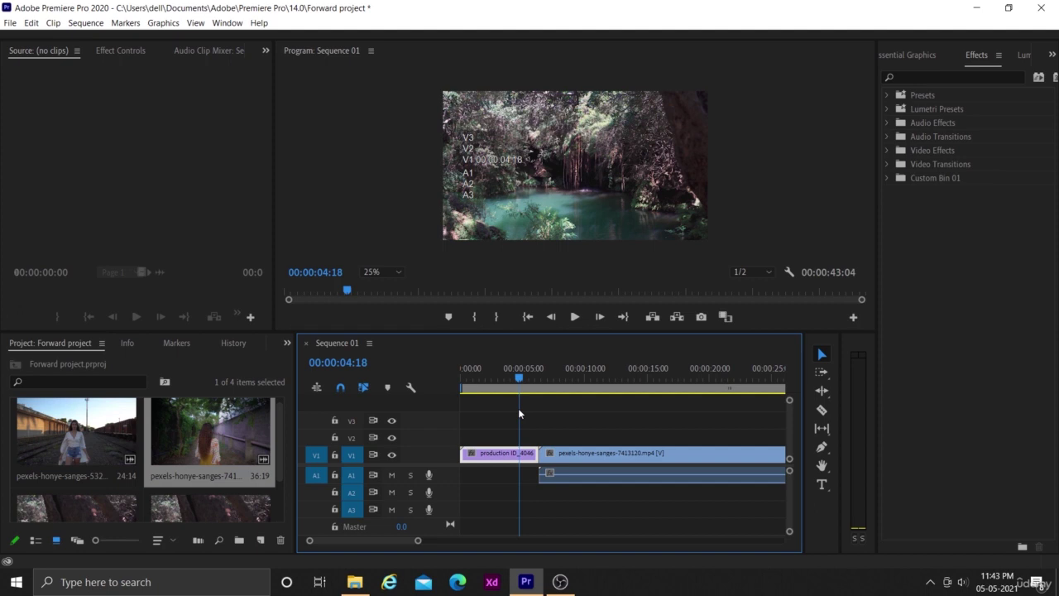
pyautogui.click(575, 316)
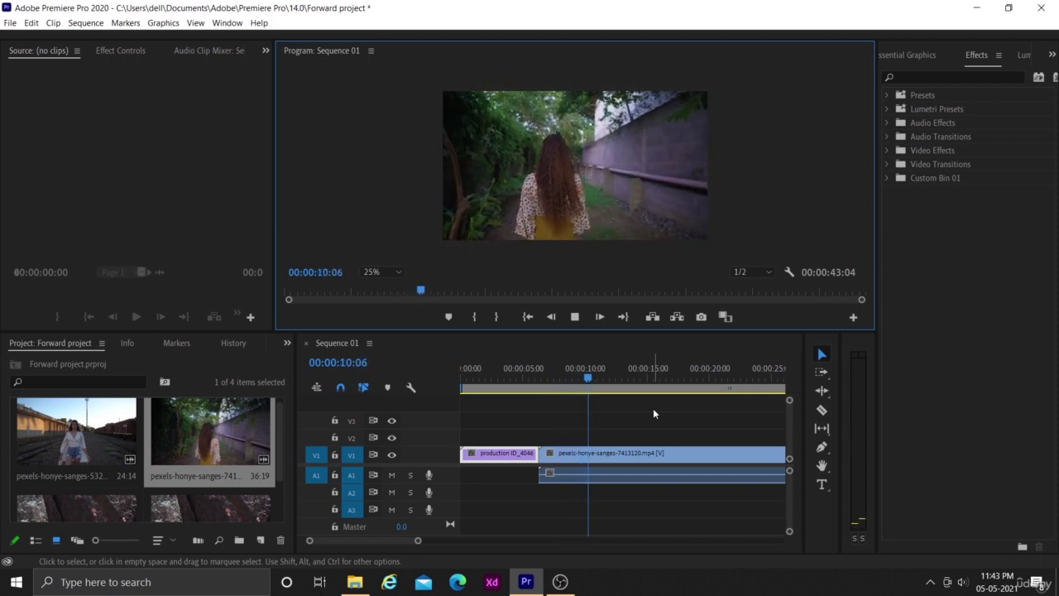
pyautogui.press('space')
pyautogui.click(579, 455)
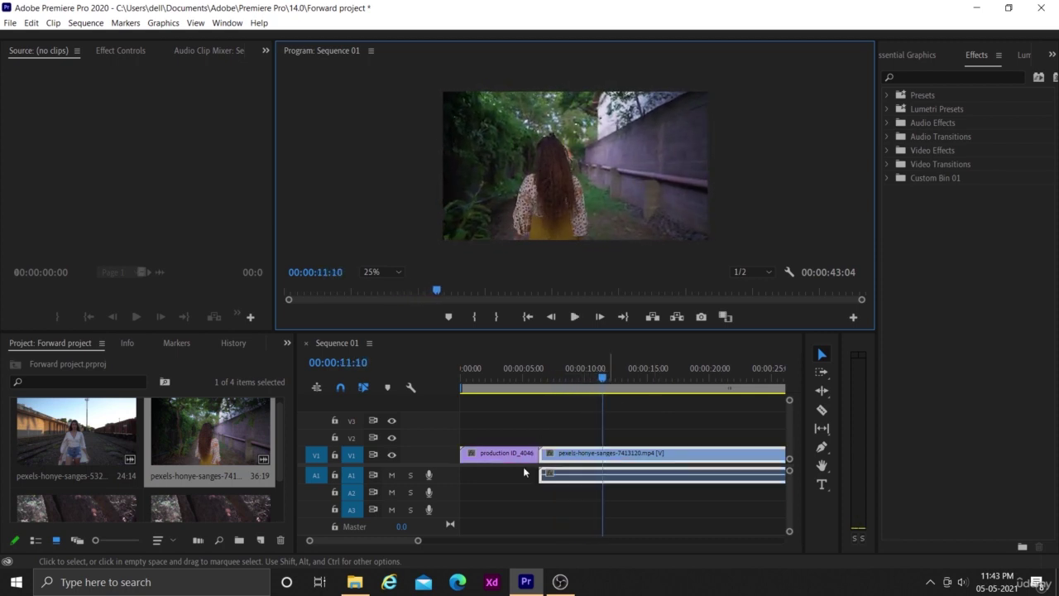
pyautogui.click(533, 372)
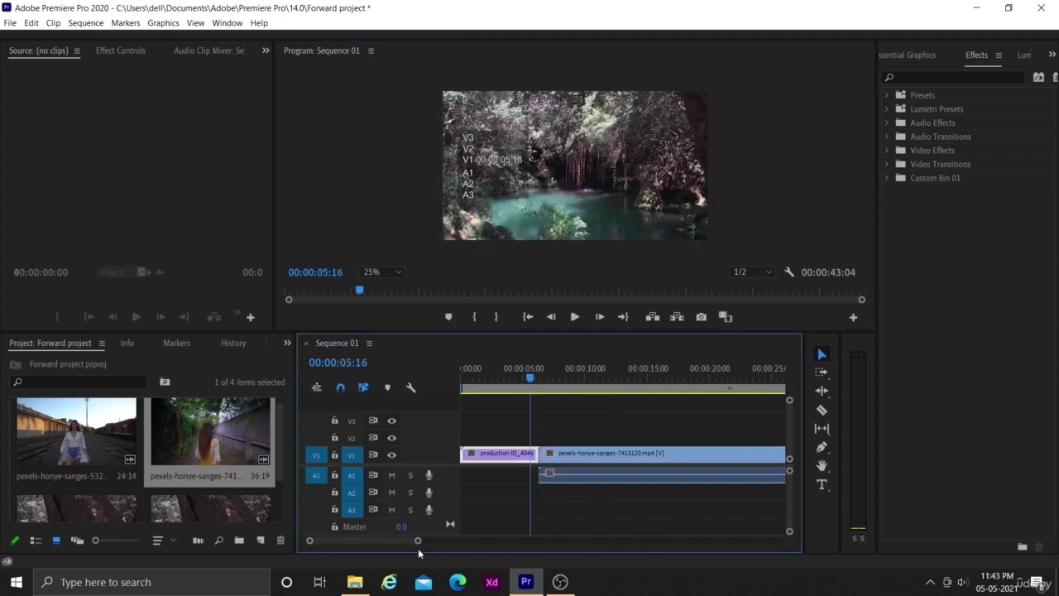
pyautogui.moveTo(418, 542); pyautogui.dragTo(390, 542)
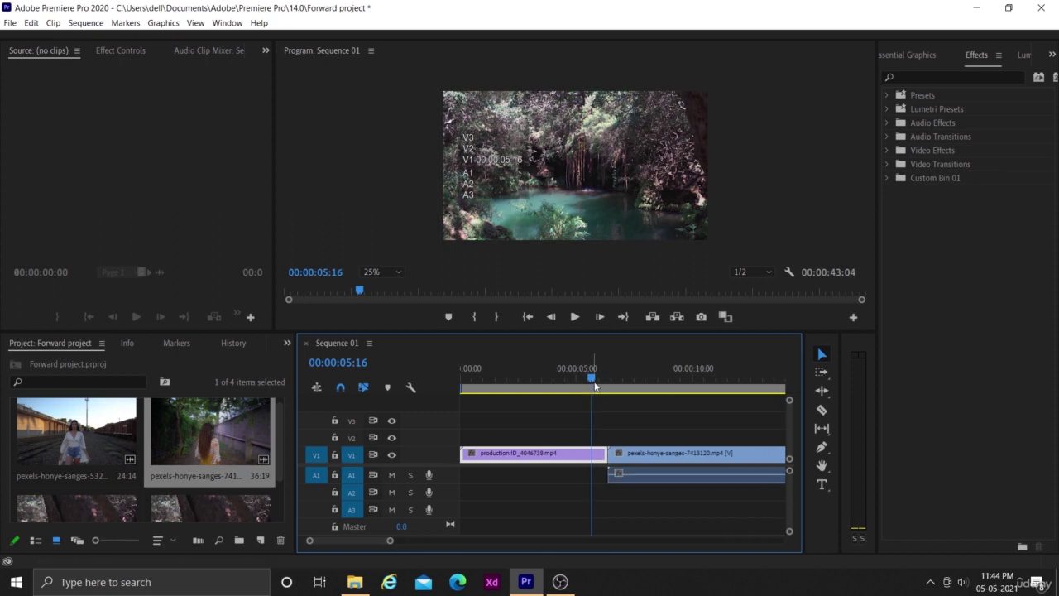
pyautogui.moveTo(592, 384)
pyautogui.mouseDown()
pyautogui.moveTo(611, 388)
pyautogui.moveTo(602, 389)
pyautogui.mouseUp()
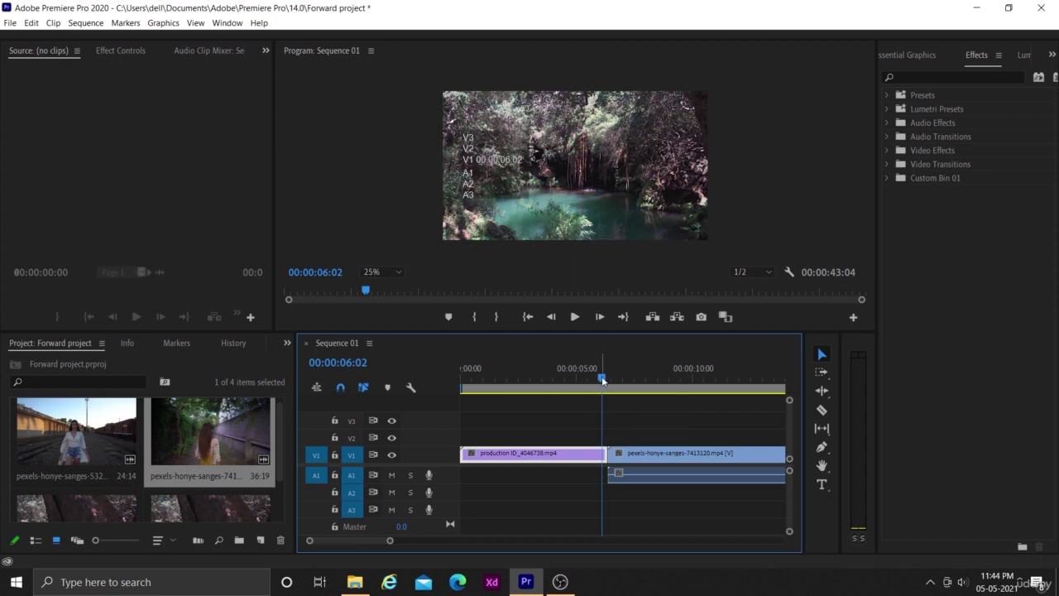
# Step: Move the production ID clip to V2 and nudge it two frames later over the pexels clip
pyautogui.moveTo(603, 380); pyautogui.dragTo(605, 379)
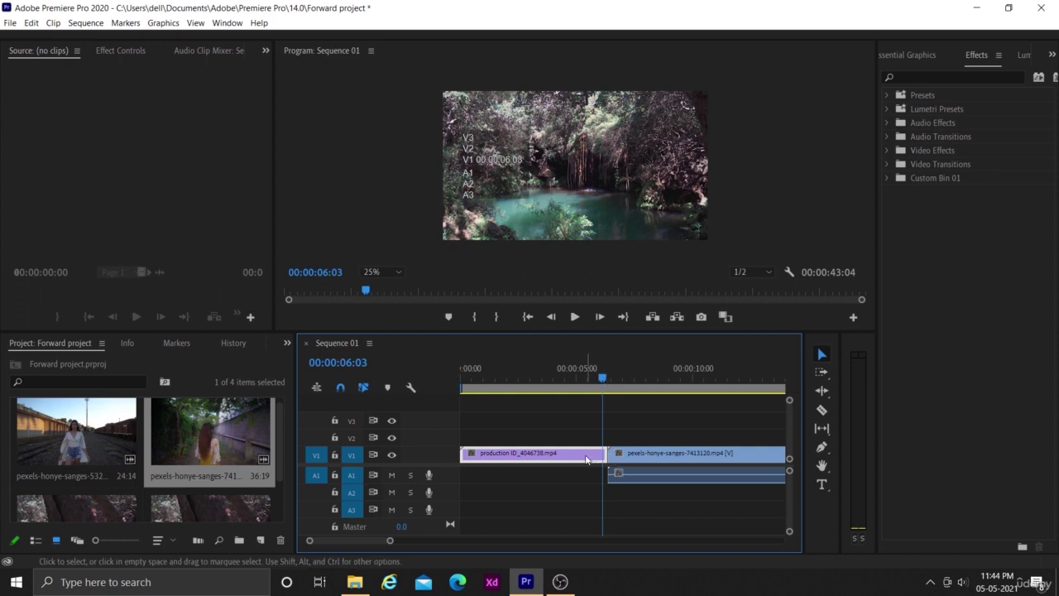
pyautogui.moveTo(584, 453); pyautogui.dragTo(582, 436)
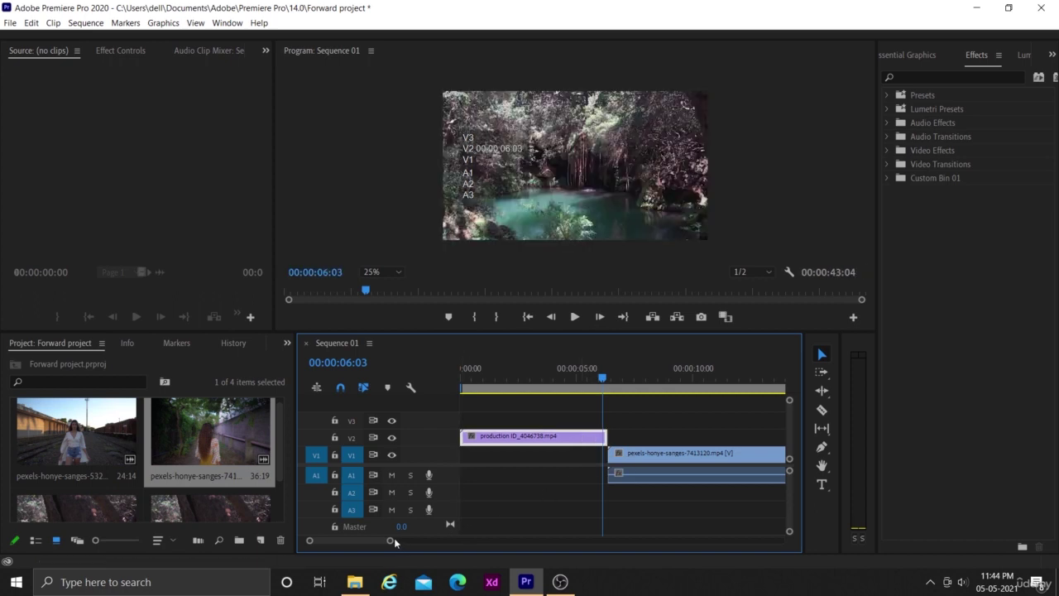
pyautogui.moveTo(390, 542); pyautogui.dragTo(361, 535)
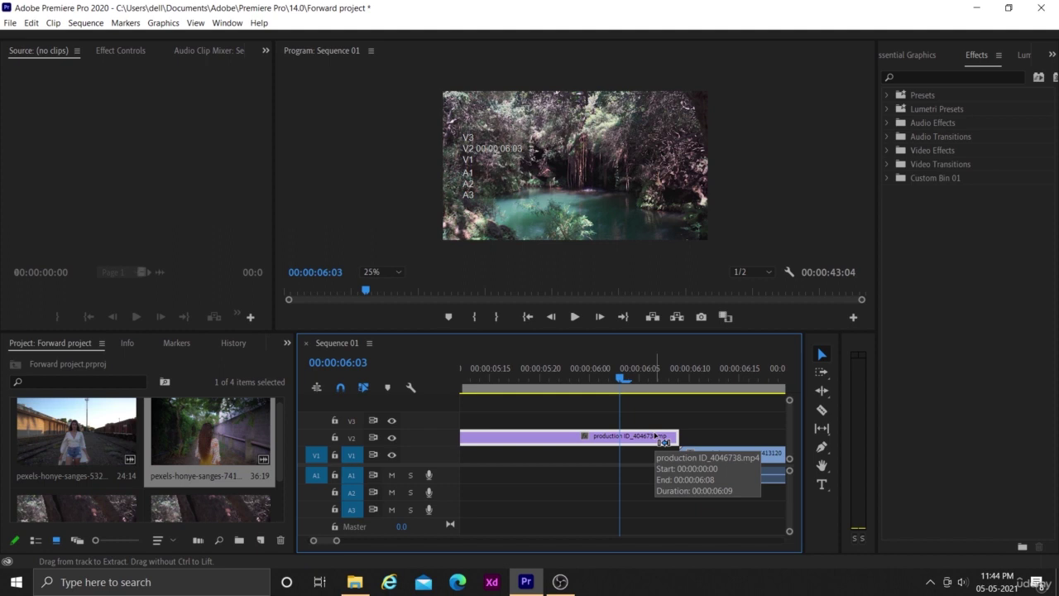
pyautogui.hotkey('alt', 'Right')
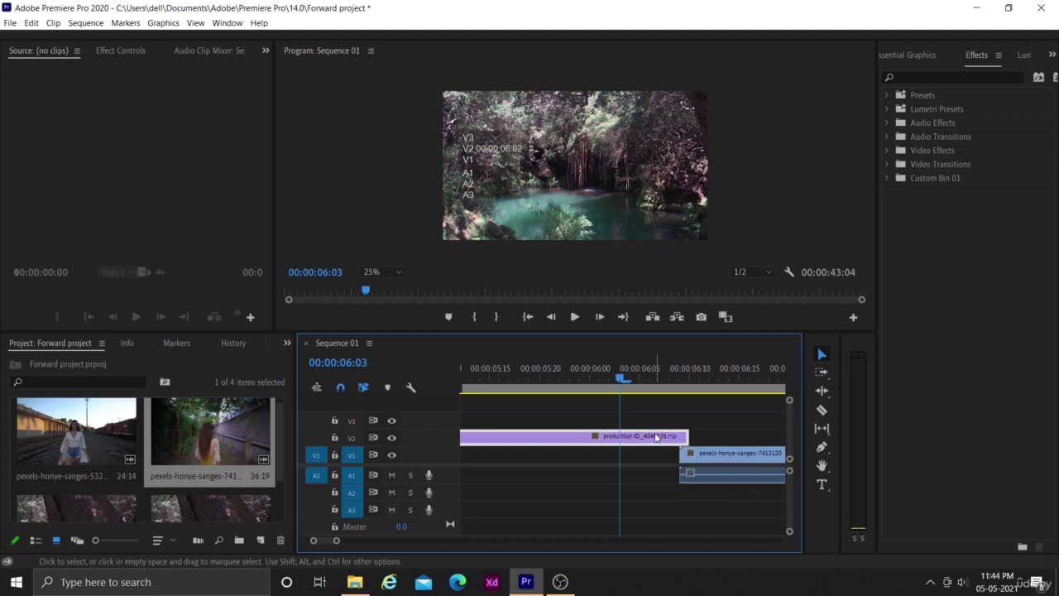
pyautogui.hotkey('alt', 'Right')
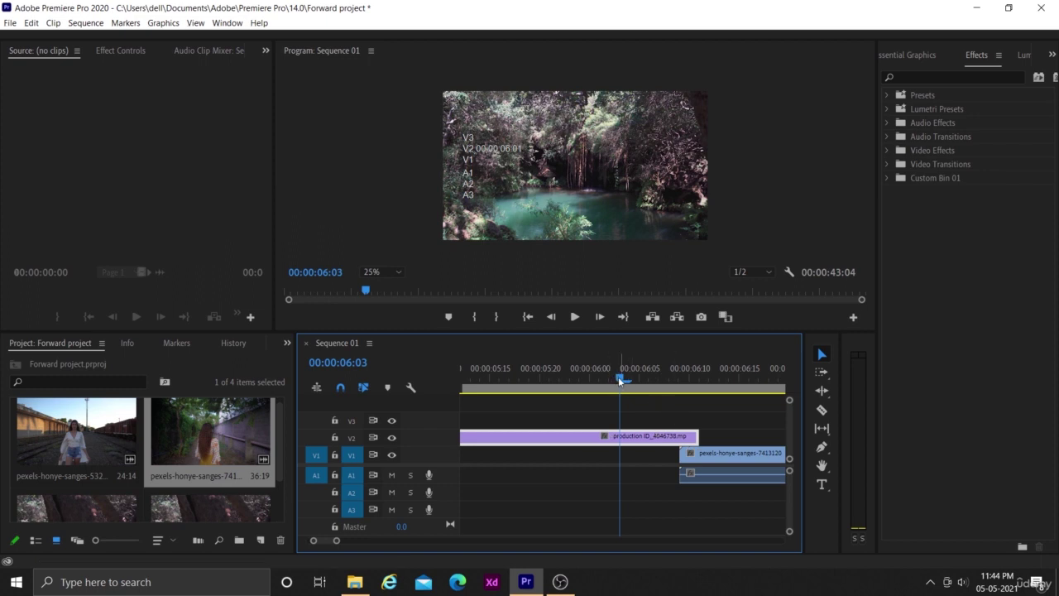
pyautogui.moveTo(618, 376); pyautogui.dragTo(680, 404)
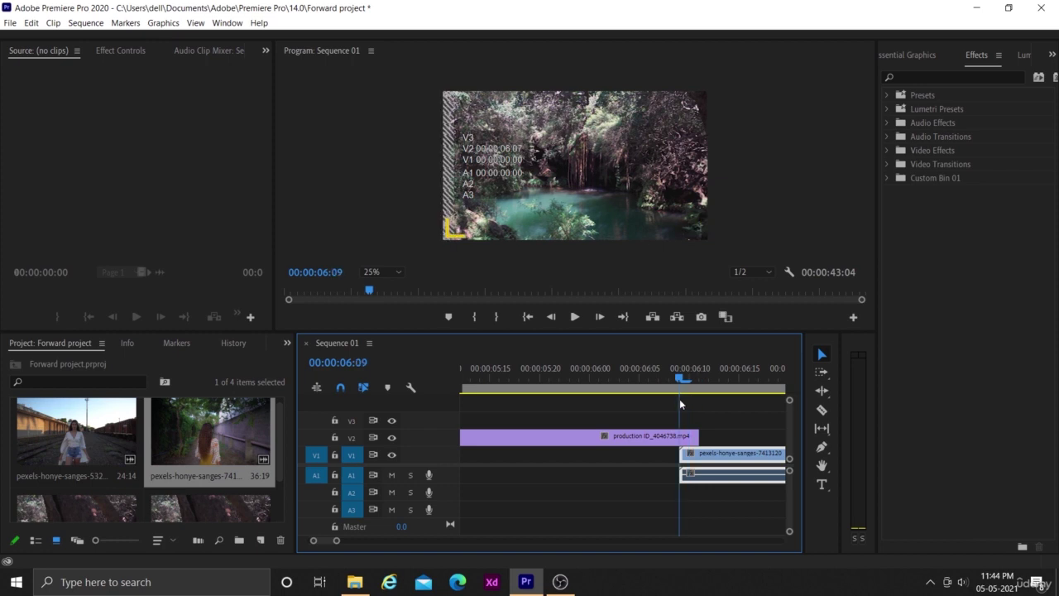
# Step: Load the V2 clip into Effect Controls and turn on Opacity keyframing
pyautogui.click(682, 442)
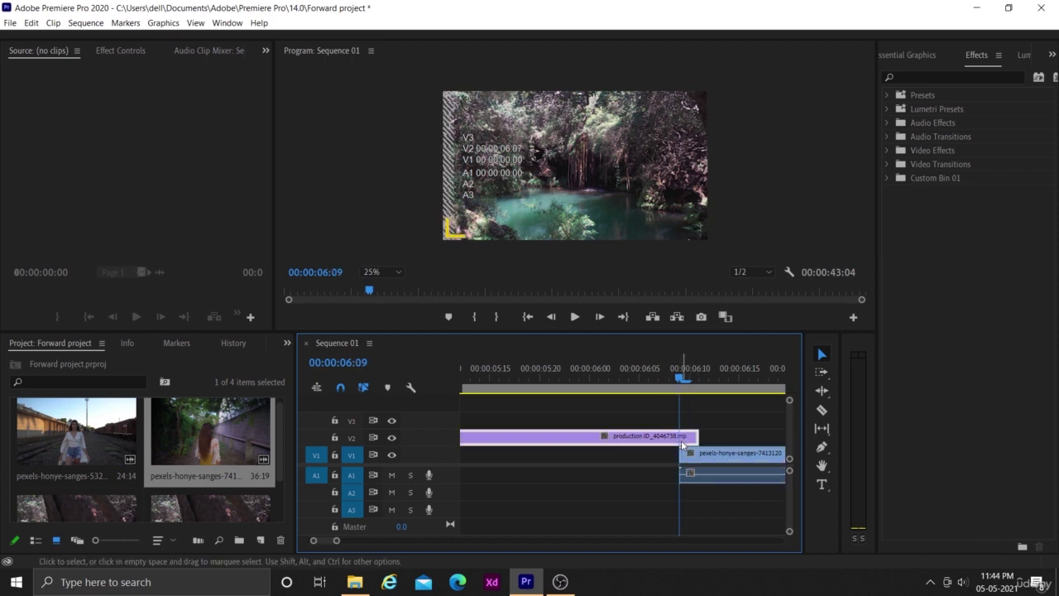
pyautogui.click(267, 50)
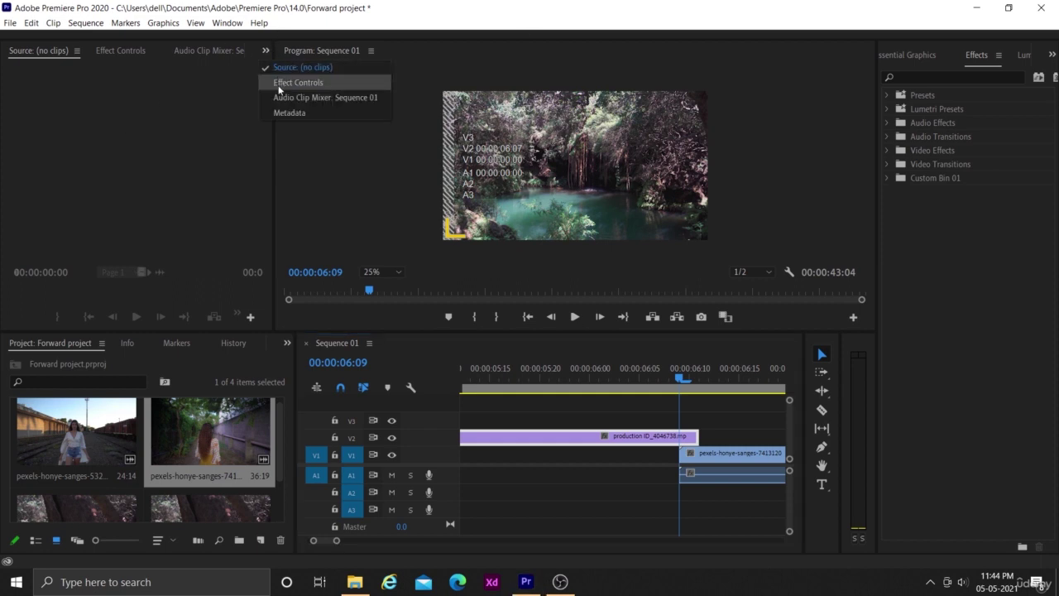
pyautogui.click(282, 82)
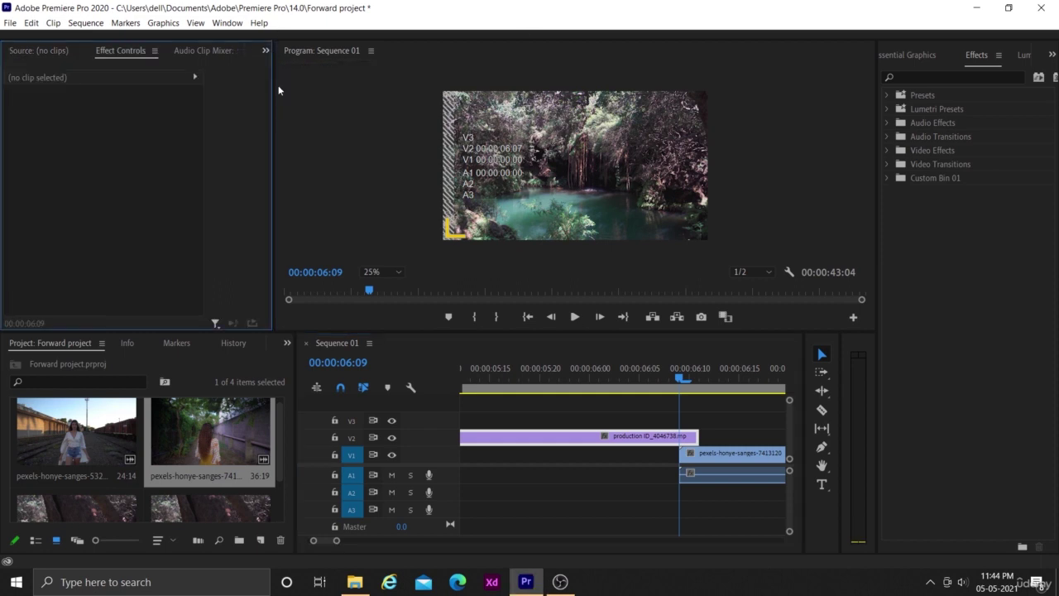
pyautogui.click(566, 442)
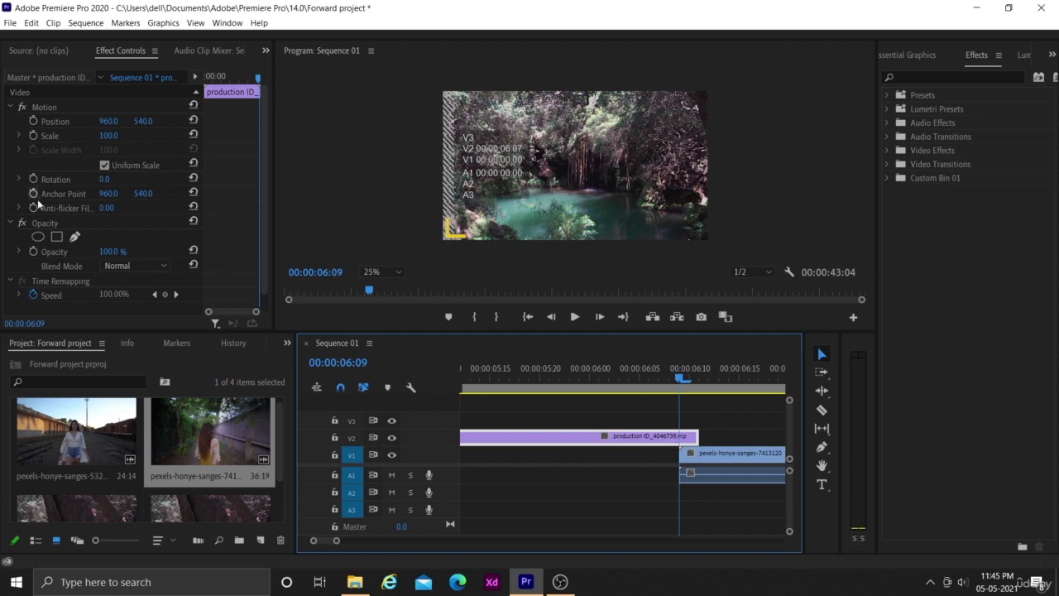
pyautogui.click(33, 251)
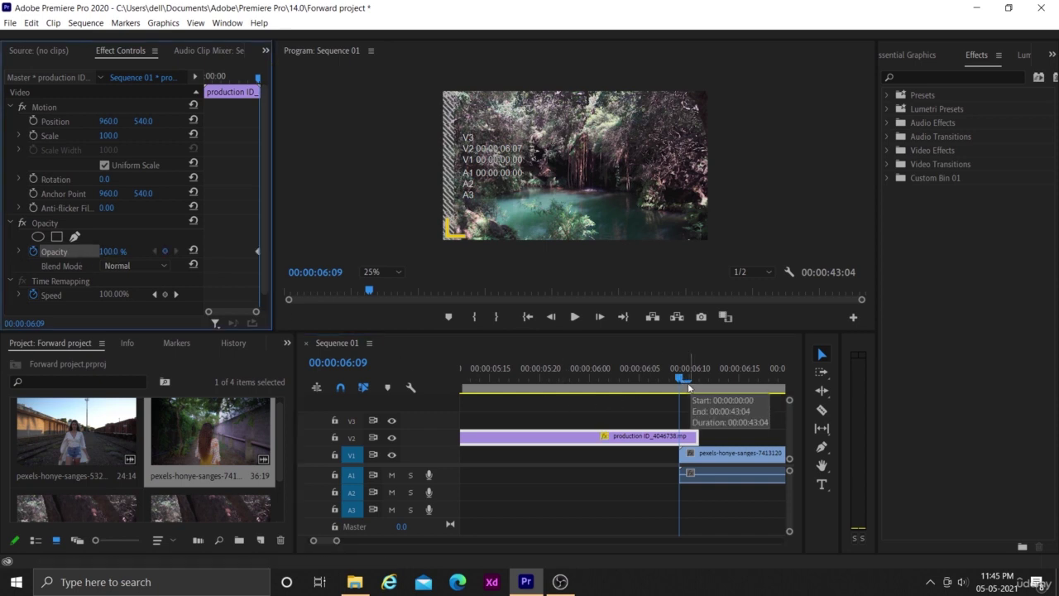
# Step: At 00:00:06:11, set the V2 clip's Opacity to 0% as an end keyframe
pyautogui.moveTo(679, 378); pyautogui.dragTo(698, 380)
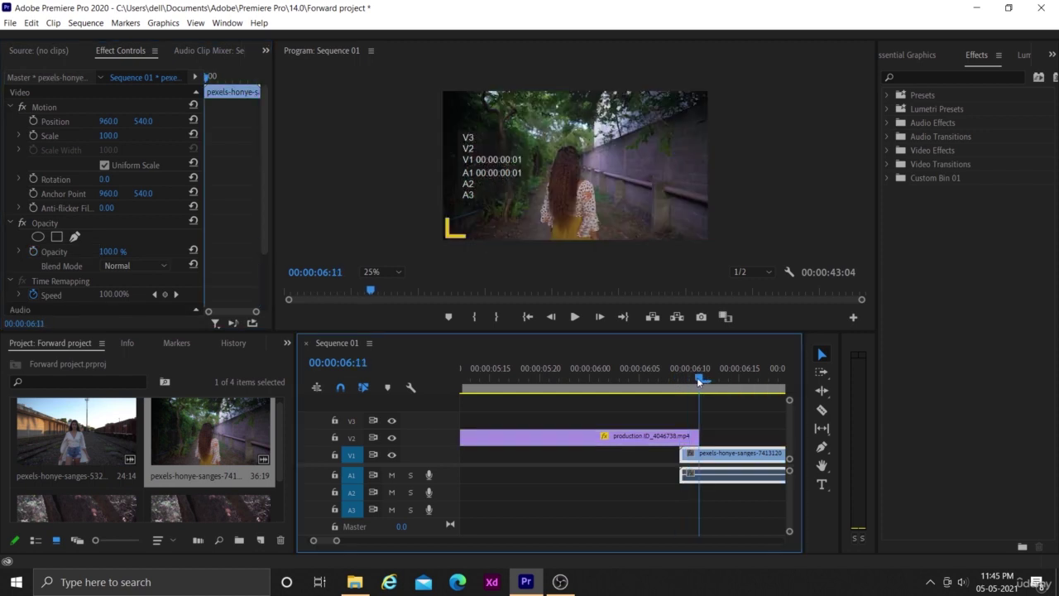
pyautogui.click(667, 437)
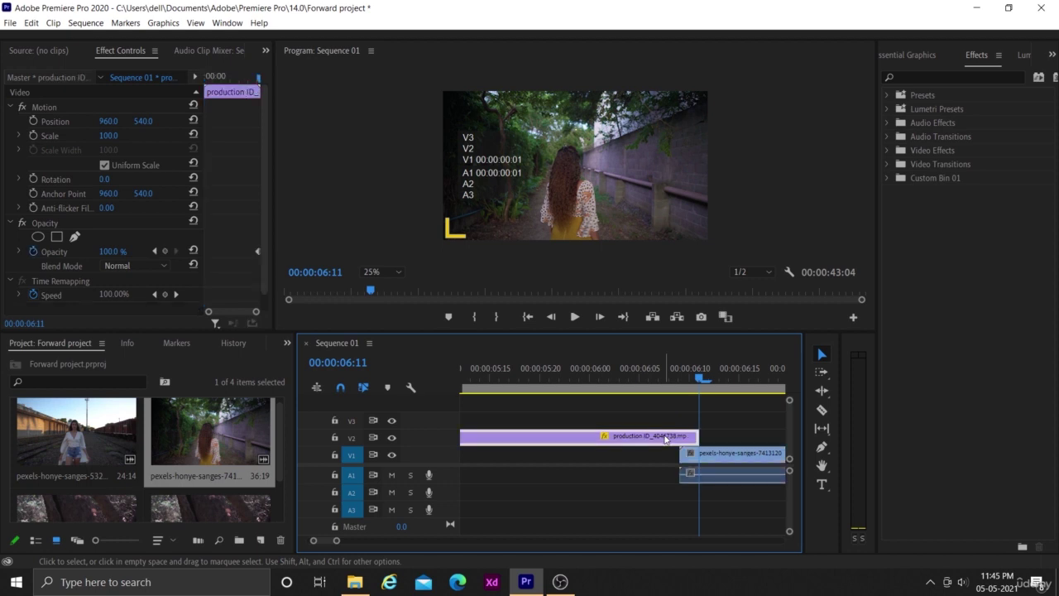
pyautogui.click(116, 249)
pyautogui.press('BackSpace')
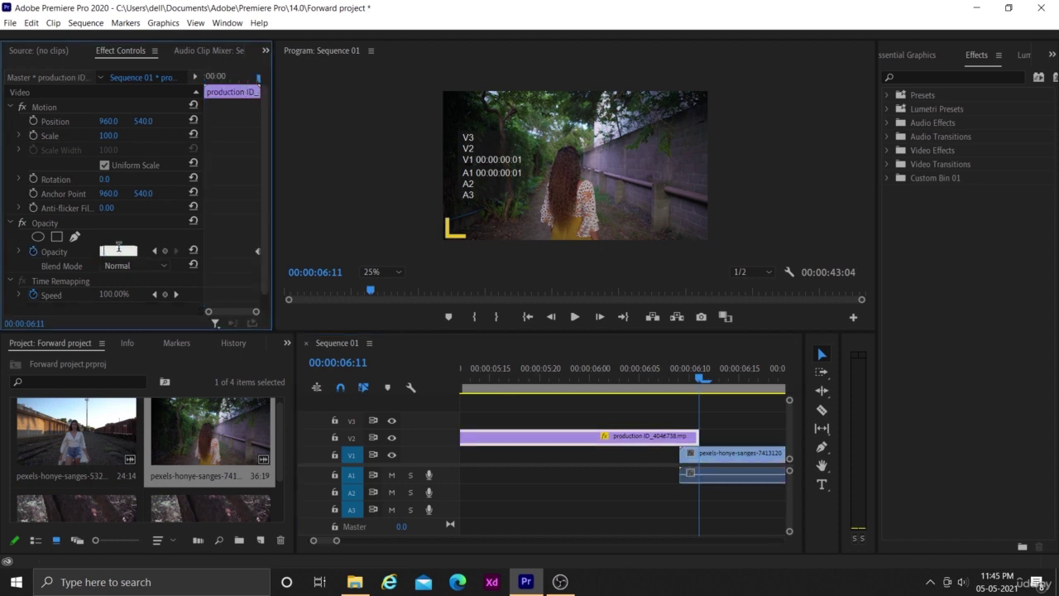
pyautogui.press('Return')
pyautogui.moveTo(700, 377); pyautogui.dragTo(649, 399)
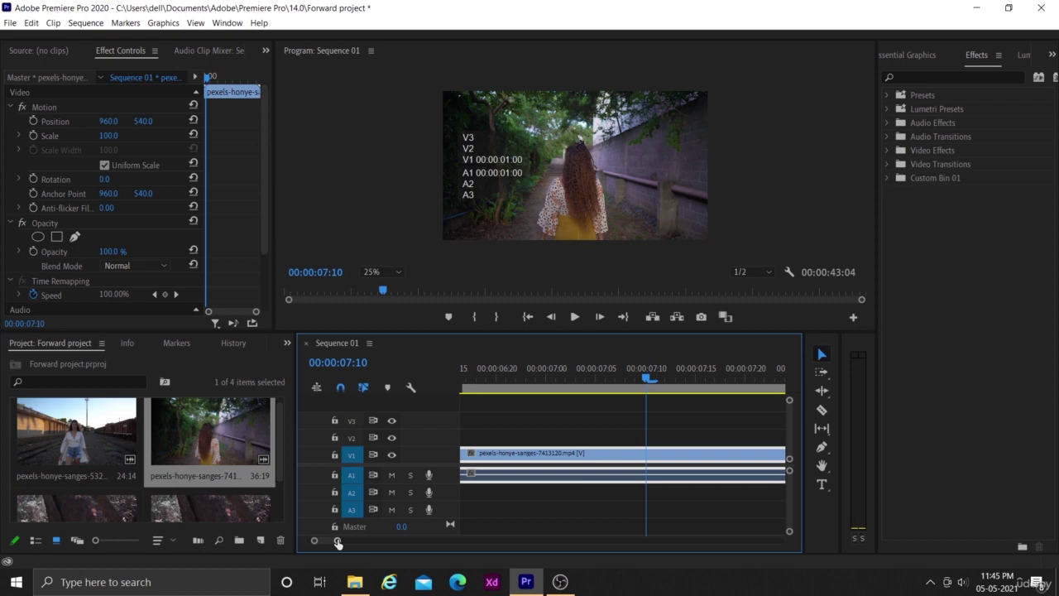
# Step: Zoom the timeline out, play back the cut between the two clips, then zoom in again
pyautogui.moveTo(338, 541); pyautogui.dragTo(371, 542)
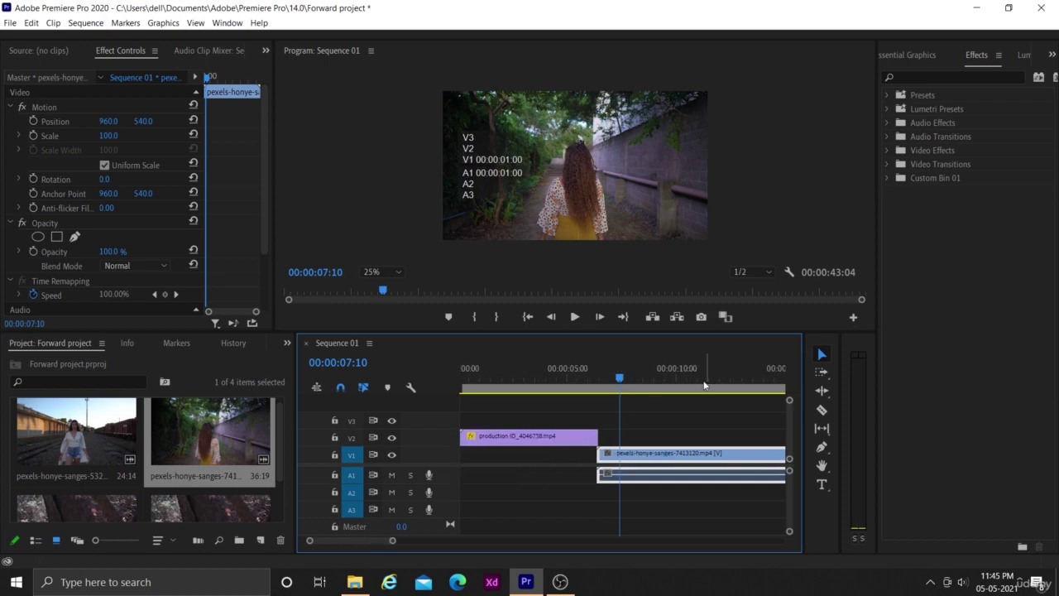
pyautogui.moveTo(619, 378); pyautogui.dragTo(586, 397)
pyautogui.press('space')
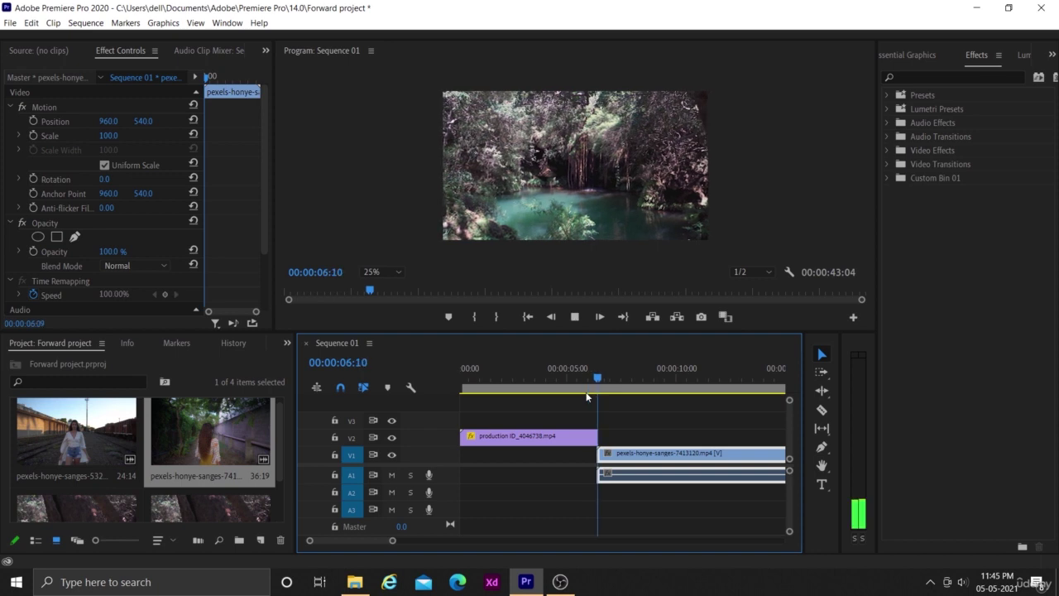
pyautogui.press('space')
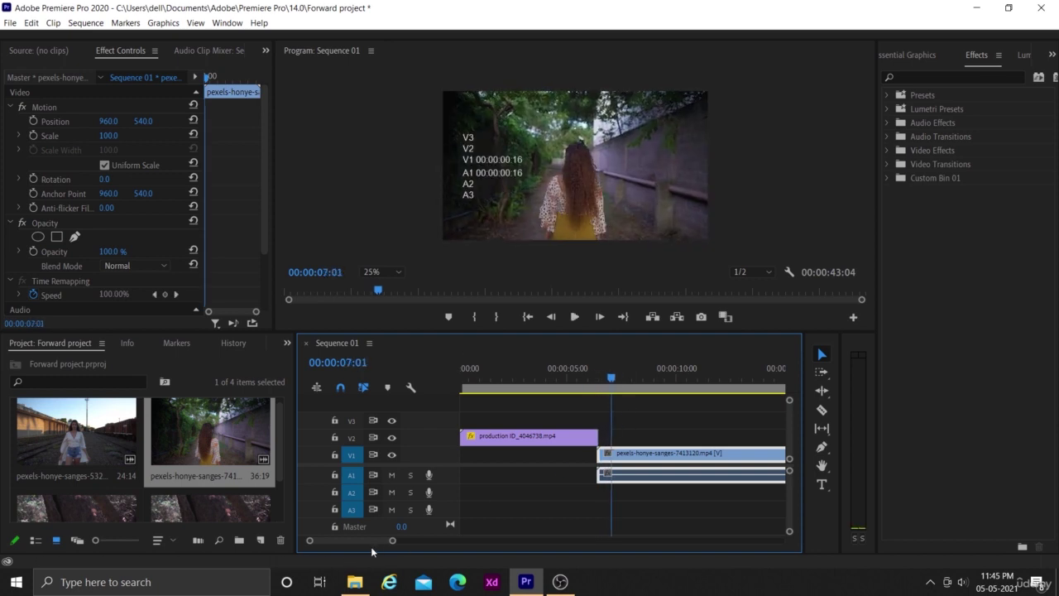
pyautogui.moveTo(393, 541)
pyautogui.mouseDown()
pyautogui.moveTo(354, 539)
pyautogui.moveTo(373, 539)
pyautogui.mouseUp()
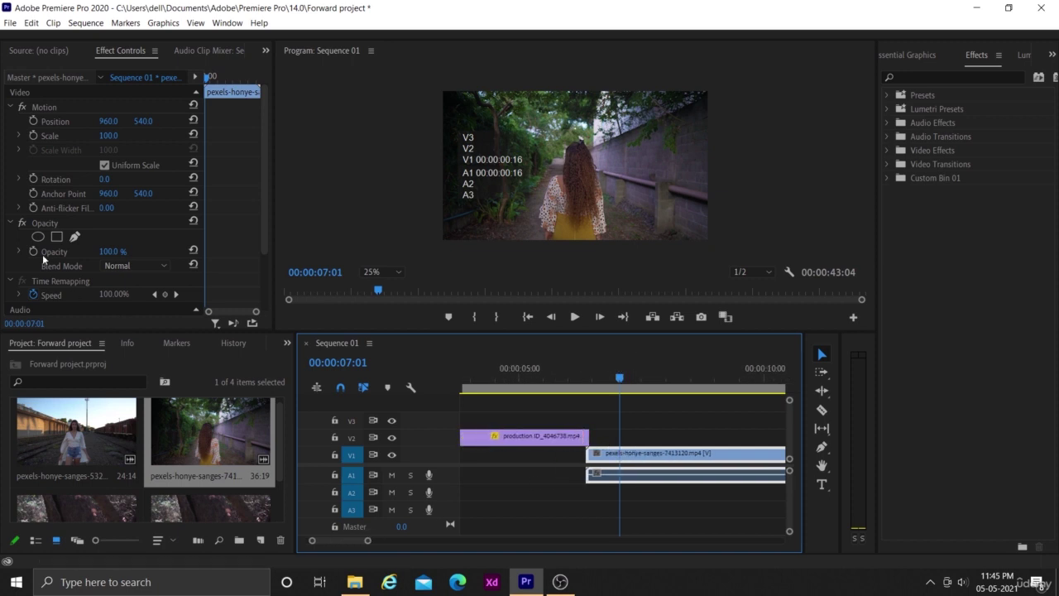
# Step: Switch off Opacity animation on the V2 clip, deleting its existing keyframes
pyautogui.scroll(-2, 77, 257)
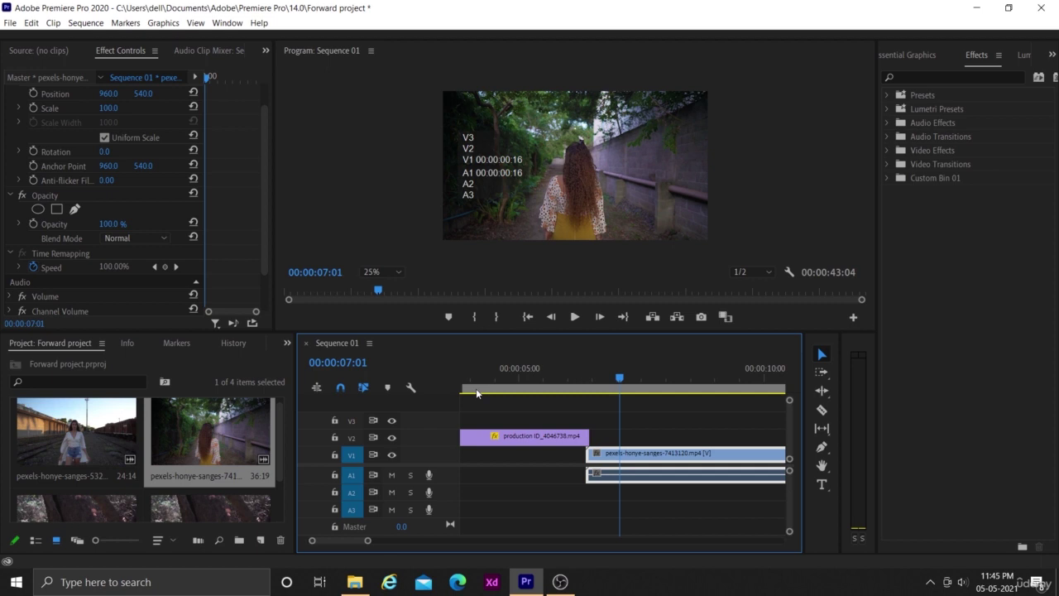
pyautogui.click(487, 440)
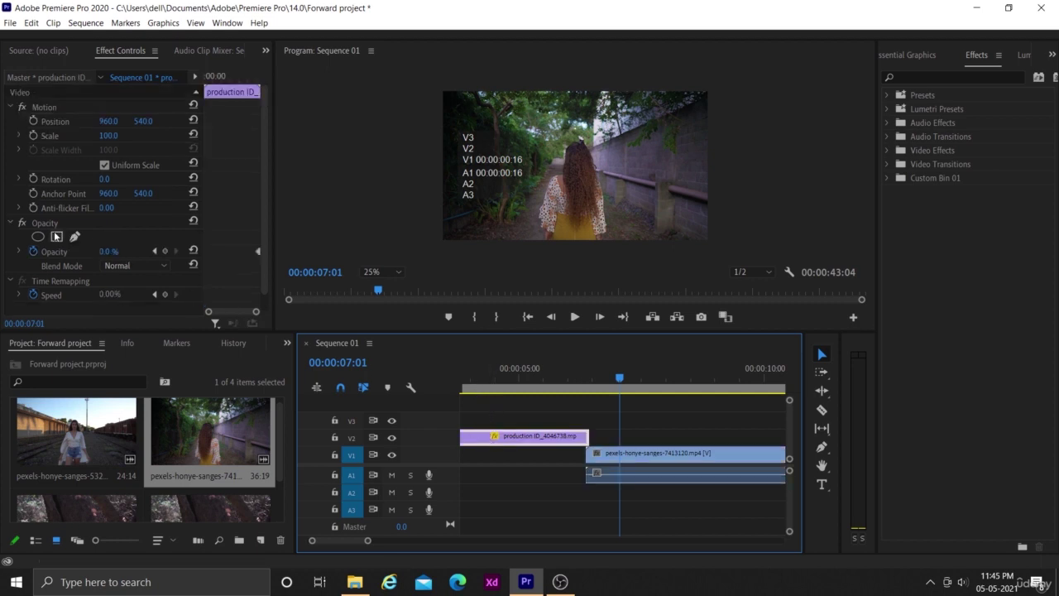
pyautogui.click(35, 257)
pyautogui.click(33, 253)
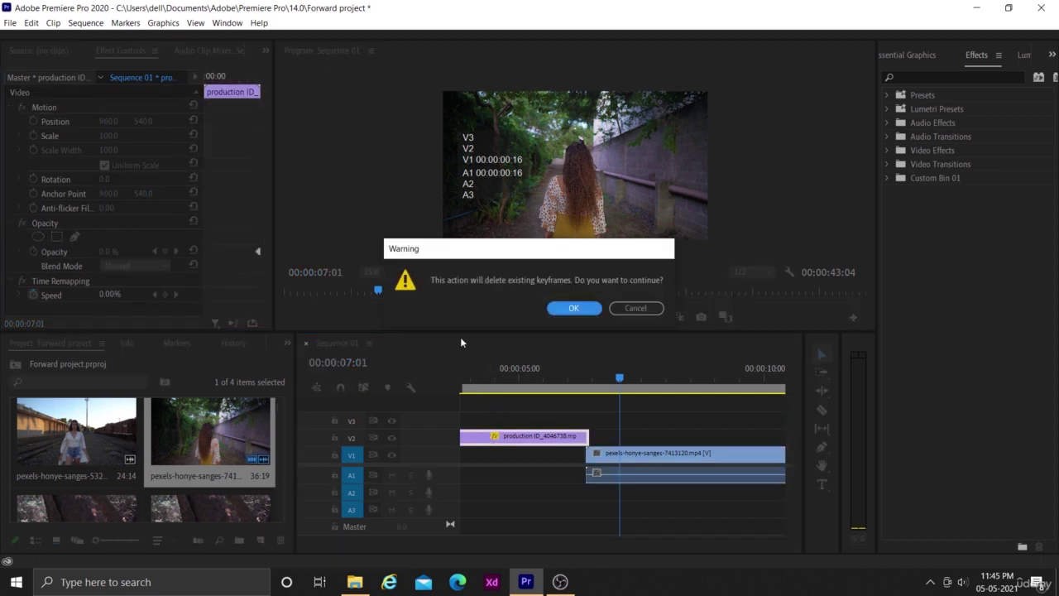
pyautogui.click(572, 308)
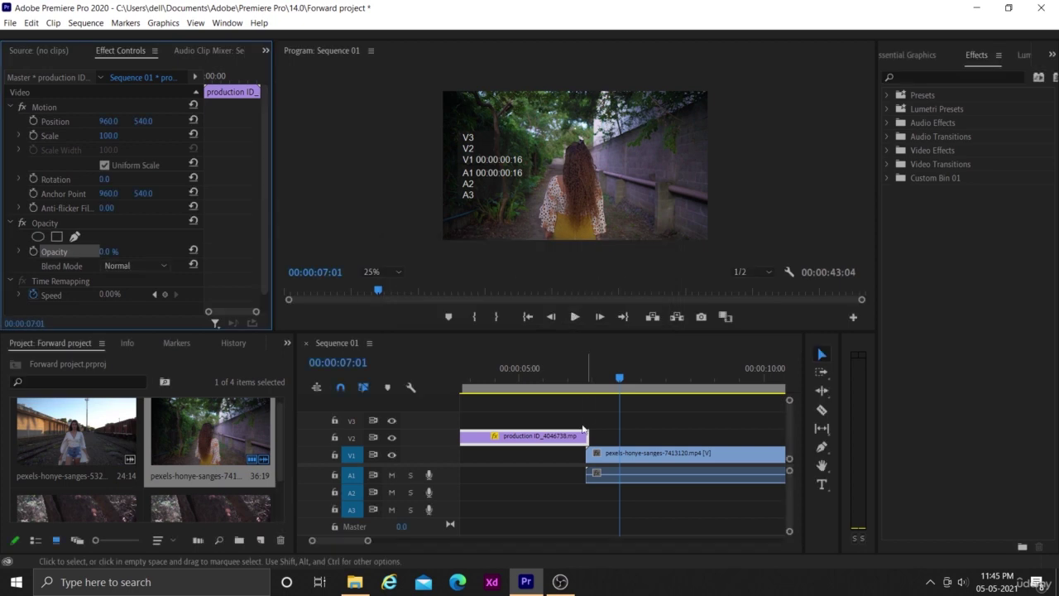
# Step: Slide the walking clip on V1 to start at 00:00:05:19 and play the new overlap
pyautogui.moveTo(619, 378); pyautogui.dragTo(600, 397)
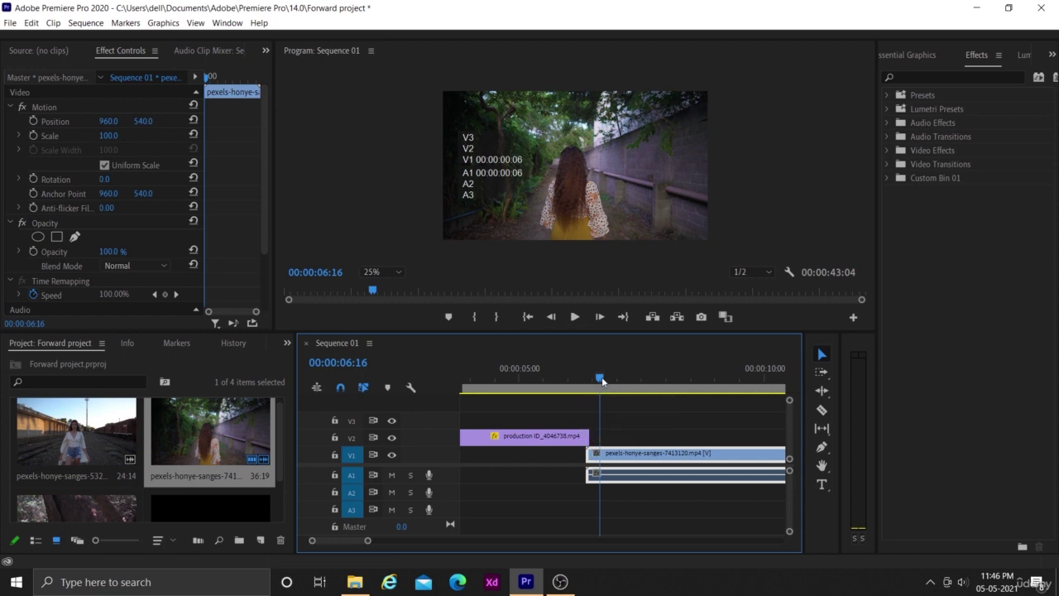
pyautogui.moveTo(601, 376); pyautogui.dragTo(579, 393)
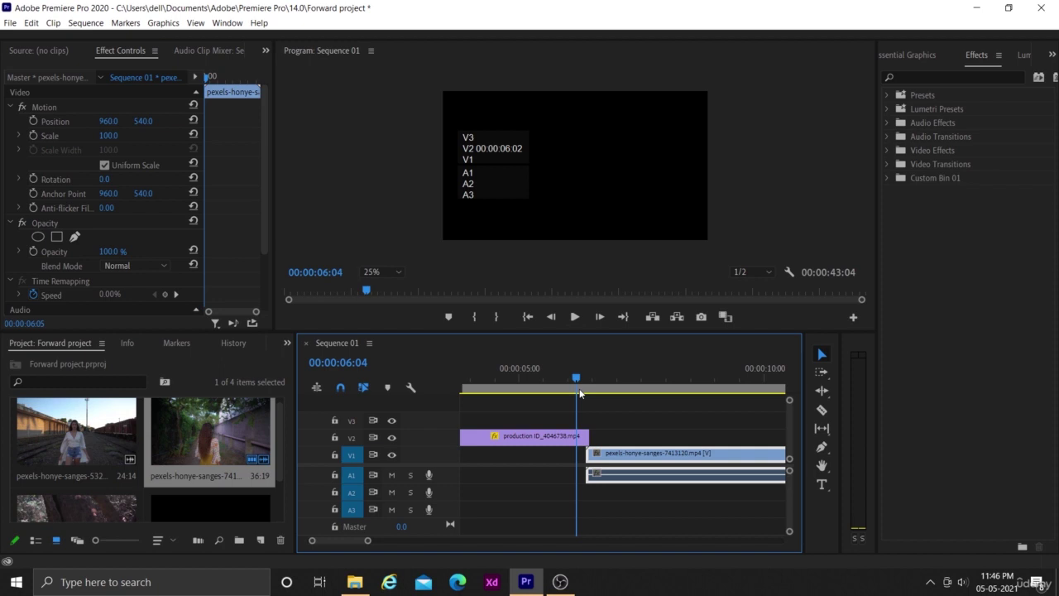
pyautogui.press('Left')
pyautogui.press('Left')
pyautogui.press('space')
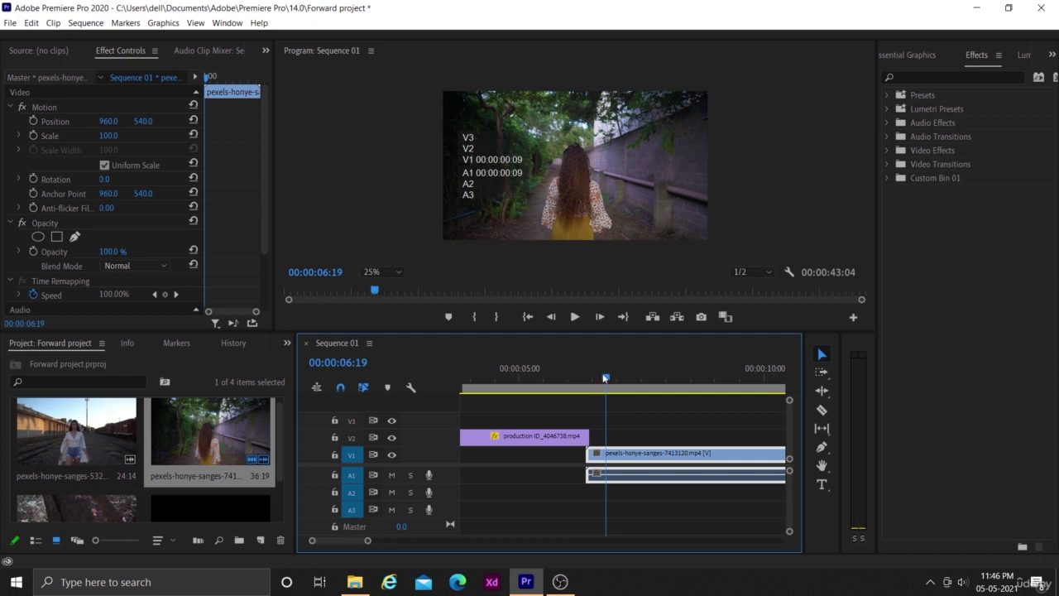
pyautogui.moveTo(606, 377); pyautogui.dragTo(554, 410)
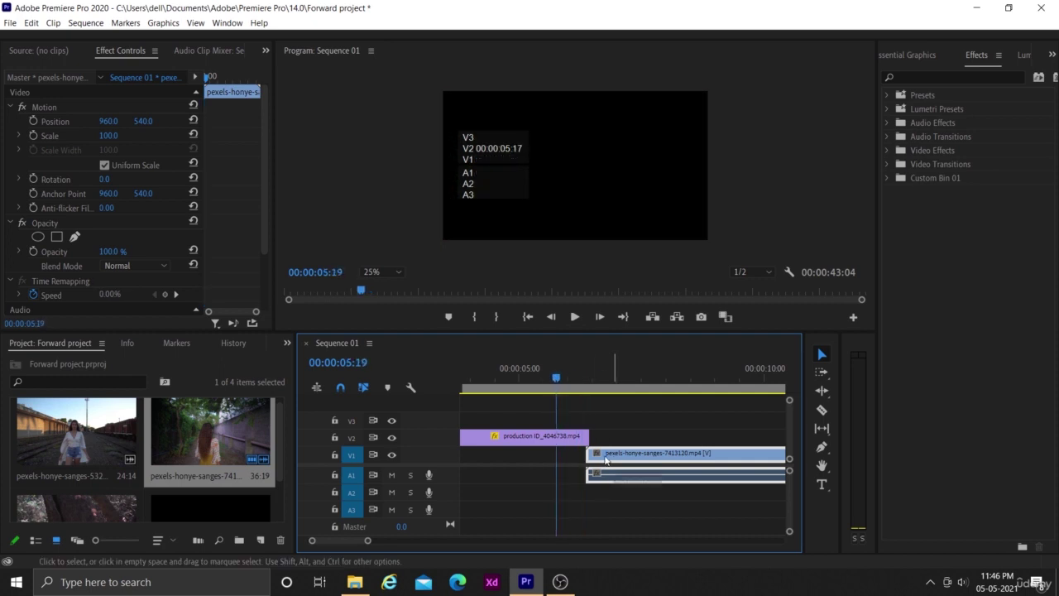
pyautogui.moveTo(606, 460); pyautogui.dragTo(575, 459)
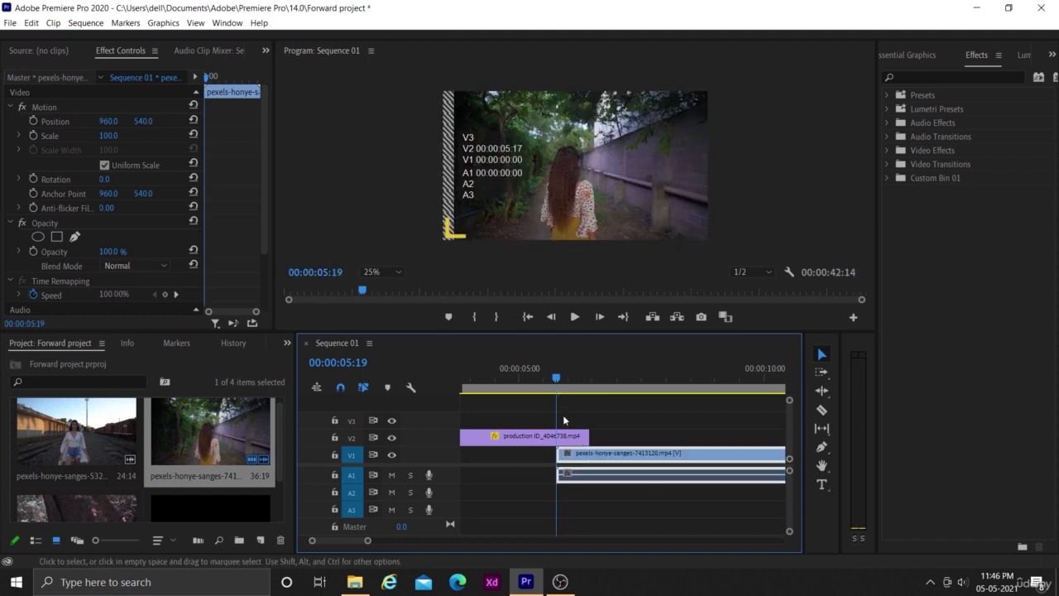
pyautogui.press('space')
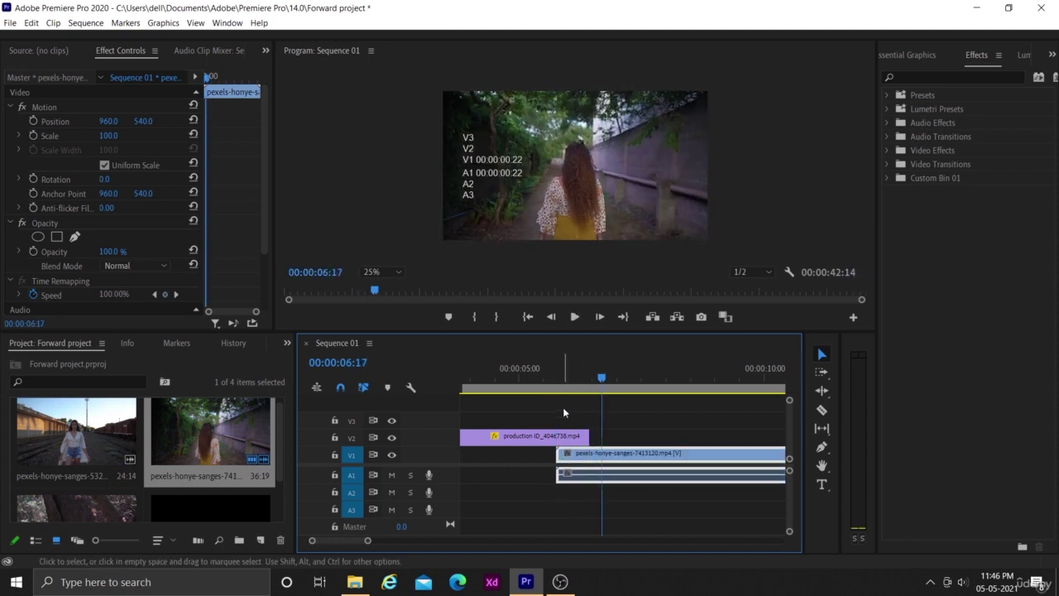
# Step: At 00:00:05:19, add a 100% Opacity keyframe on the V2 production ID clip
pyautogui.moveTo(599, 382); pyautogui.dragTo(557, 413)
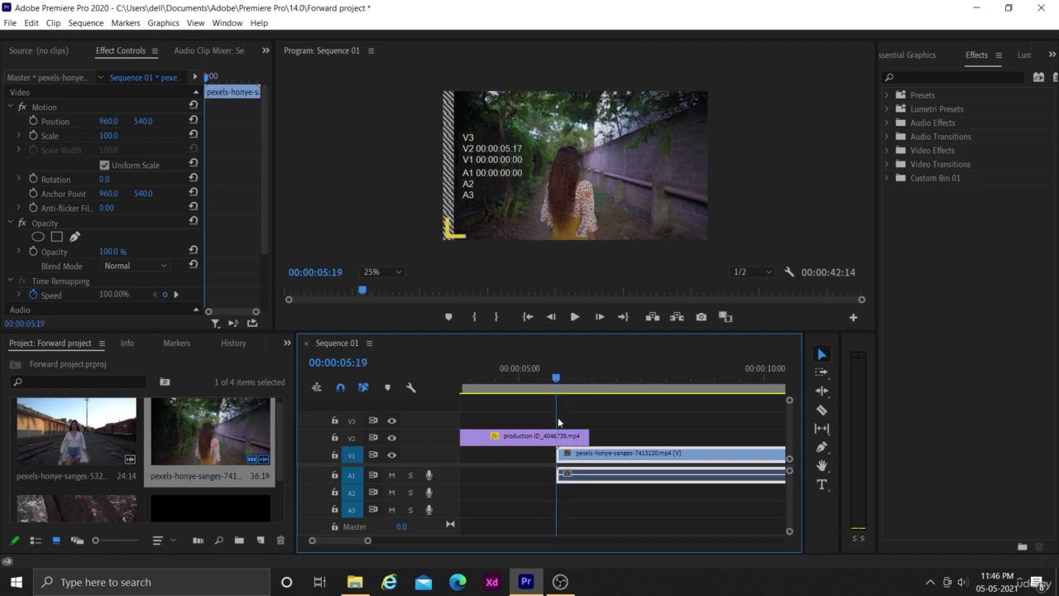
pyautogui.click(545, 438)
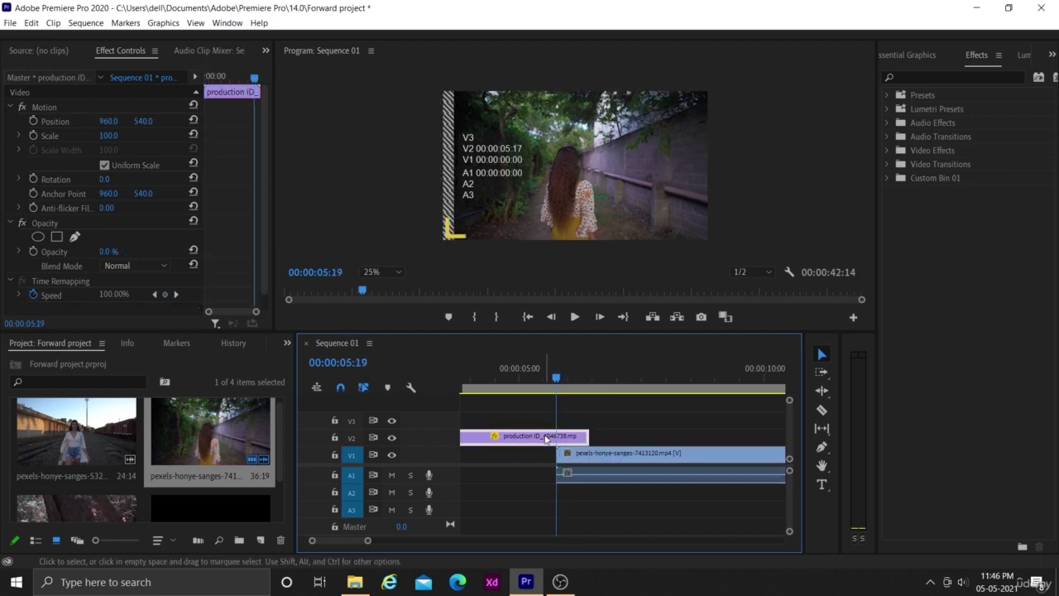
pyautogui.click(33, 253)
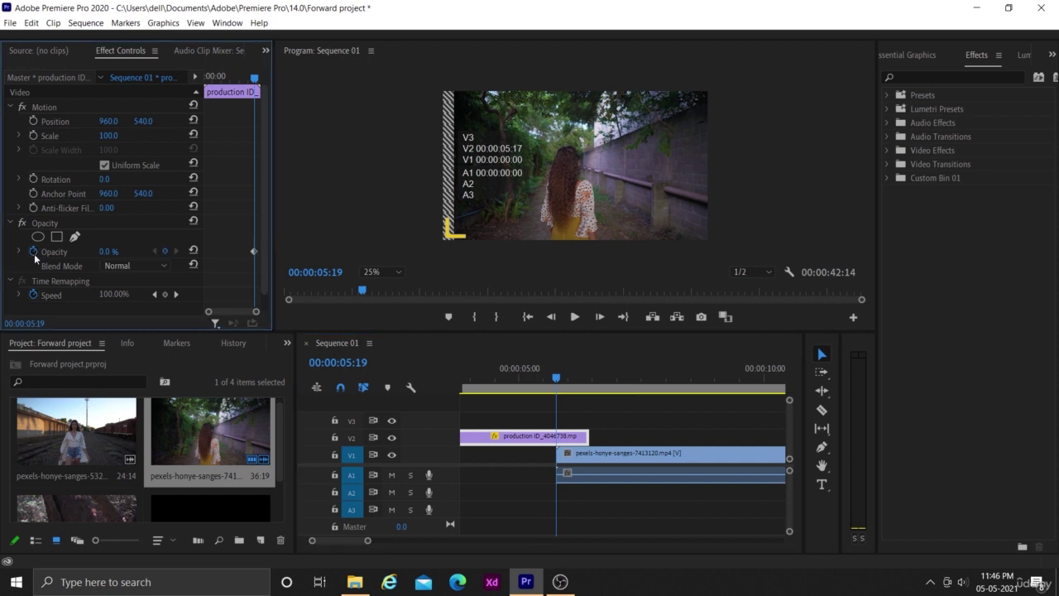
pyautogui.click(118, 250)
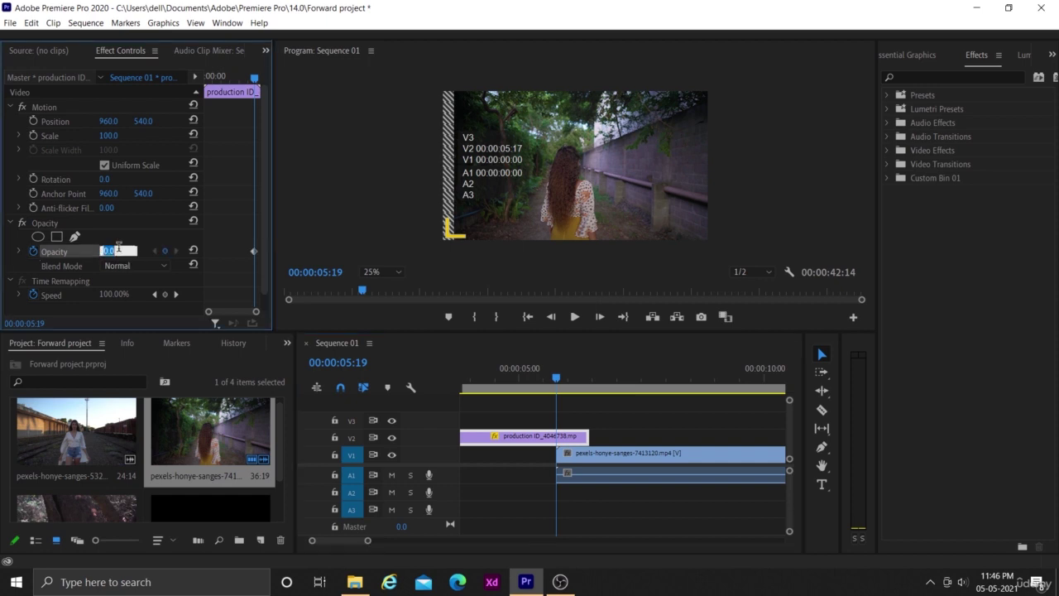
pyautogui.press('BackSpace')
pyautogui.press('Return')
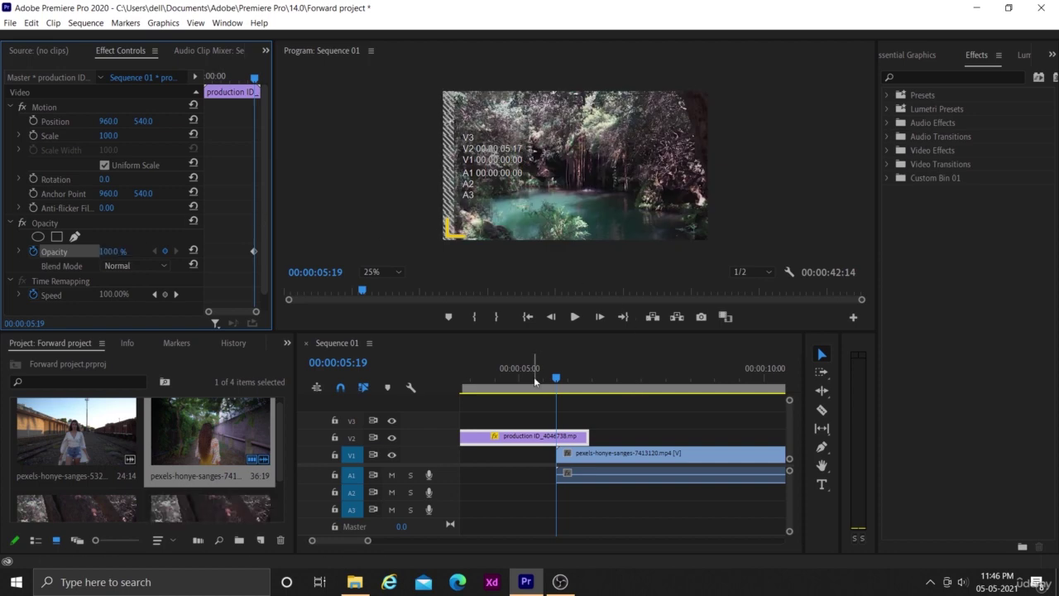
# Step: At 00:00:06:10, set Opacity to 0% to end the fade, then scrub back into it
pyautogui.moveTo(557, 377); pyautogui.dragTo(589, 393)
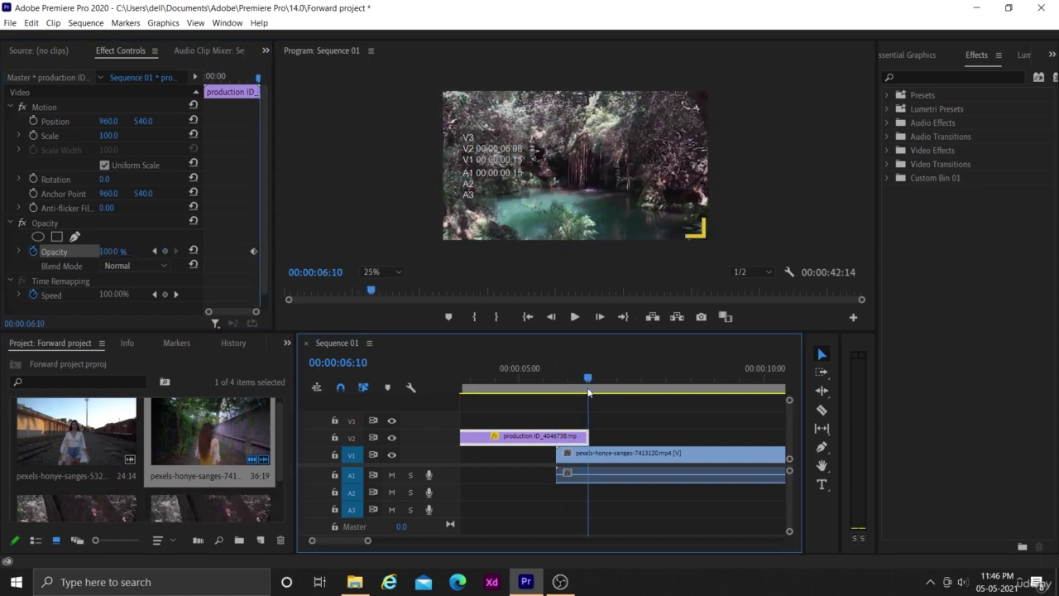
pyautogui.click(115, 250)
pyautogui.press('BackSpace')
pyautogui.write('0')
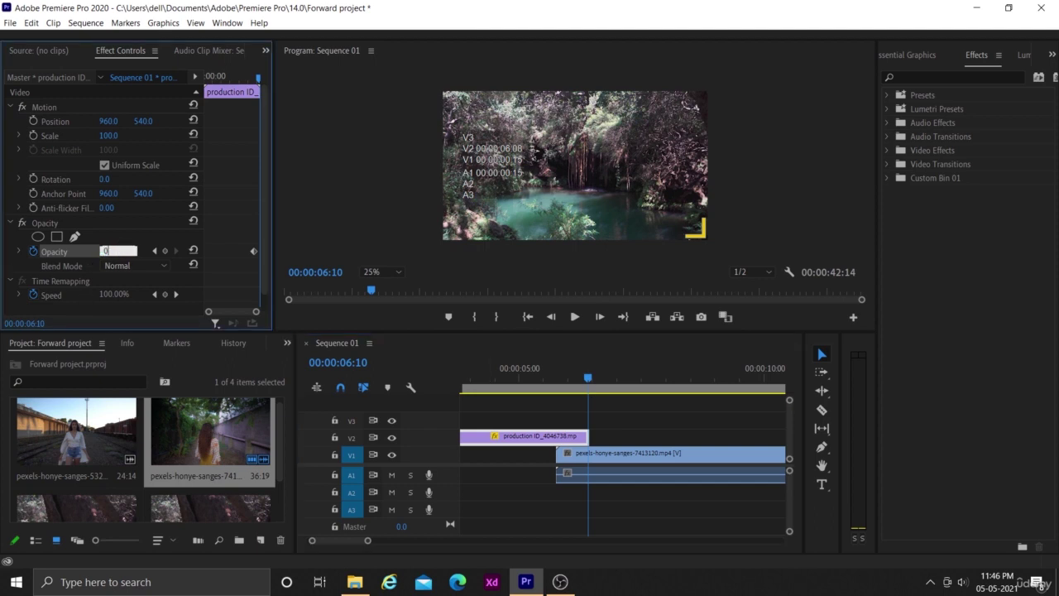
pyautogui.press('Return')
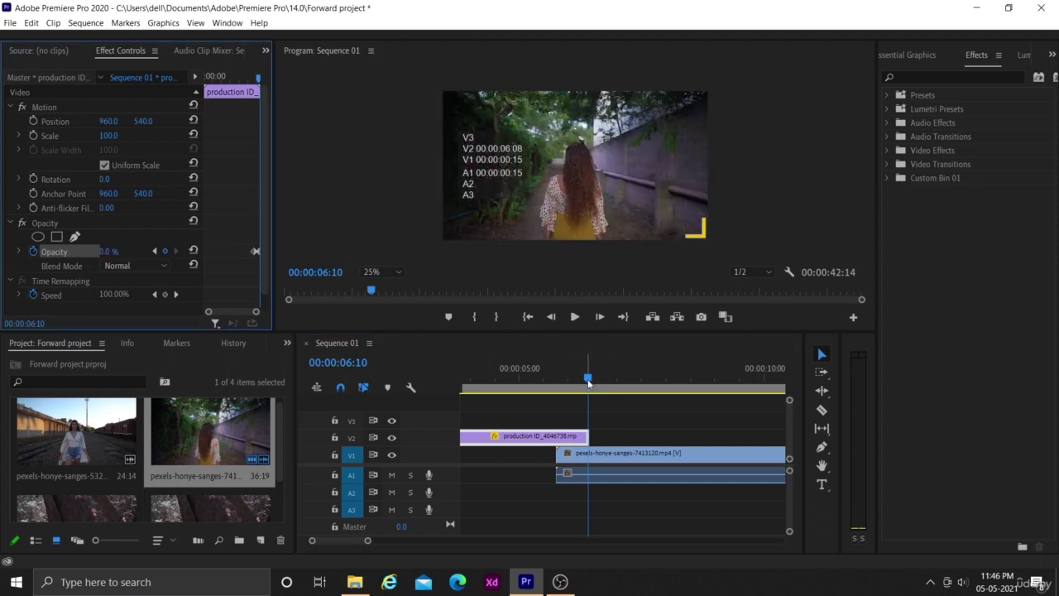
pyautogui.moveTo(588, 379); pyautogui.dragTo(537, 392)
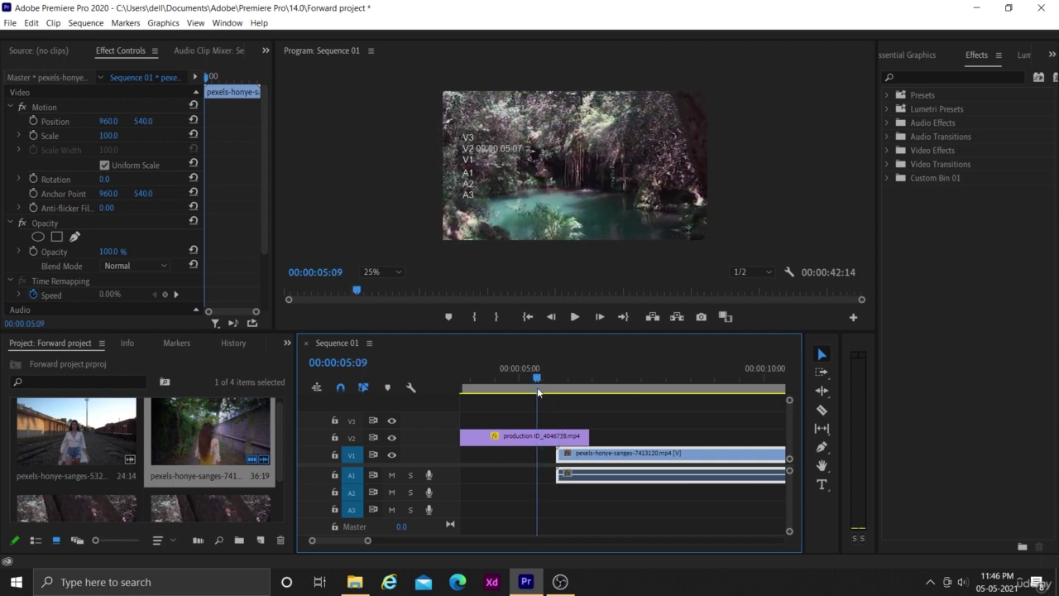
pyautogui.click(574, 316)
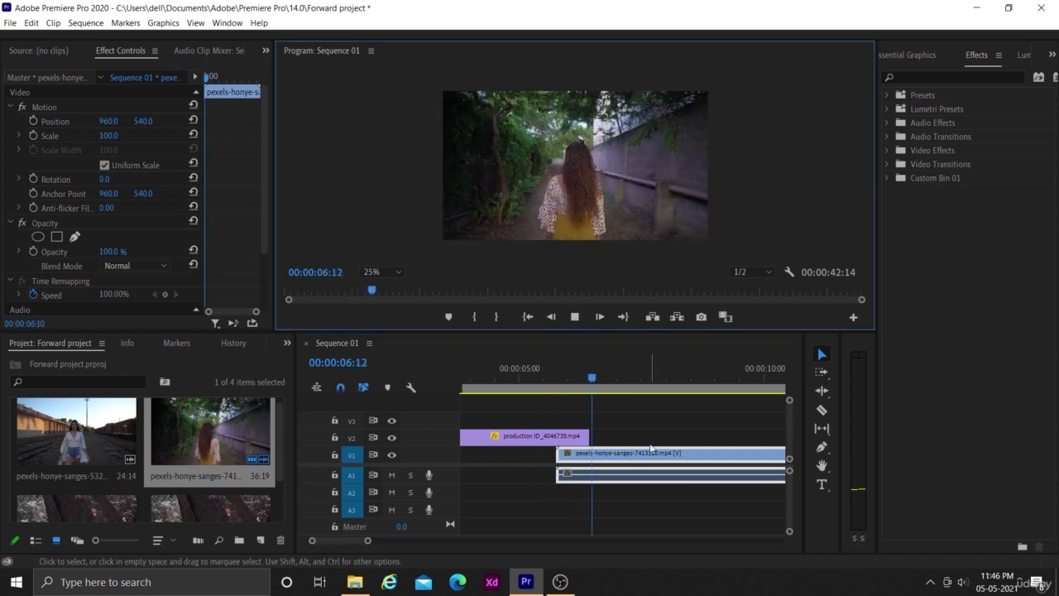
pyautogui.click(670, 380)
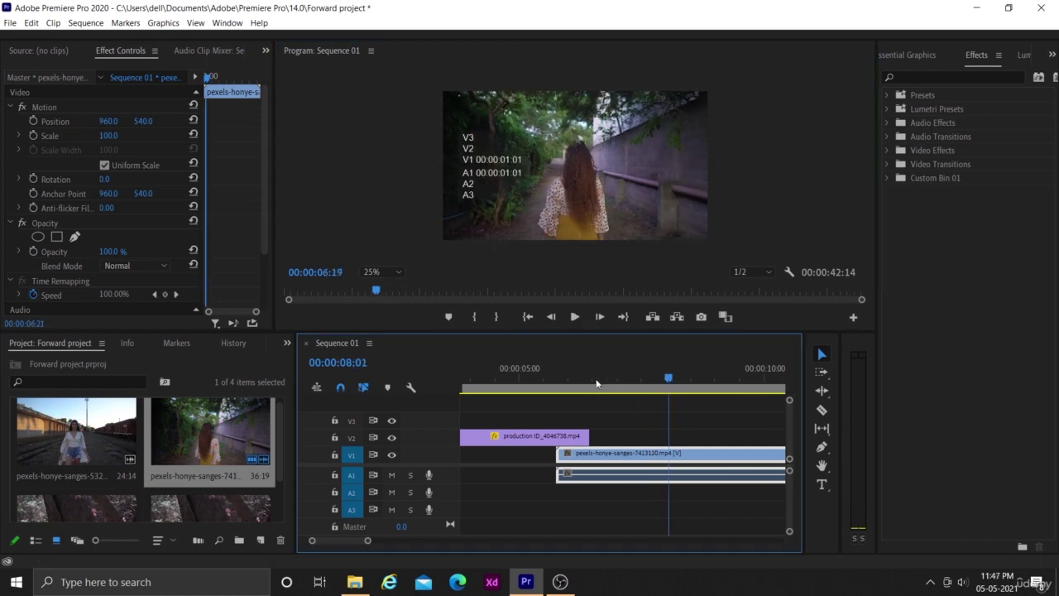
pyautogui.moveTo(569, 378); pyautogui.dragTo(529, 379)
pyautogui.click(574, 318)
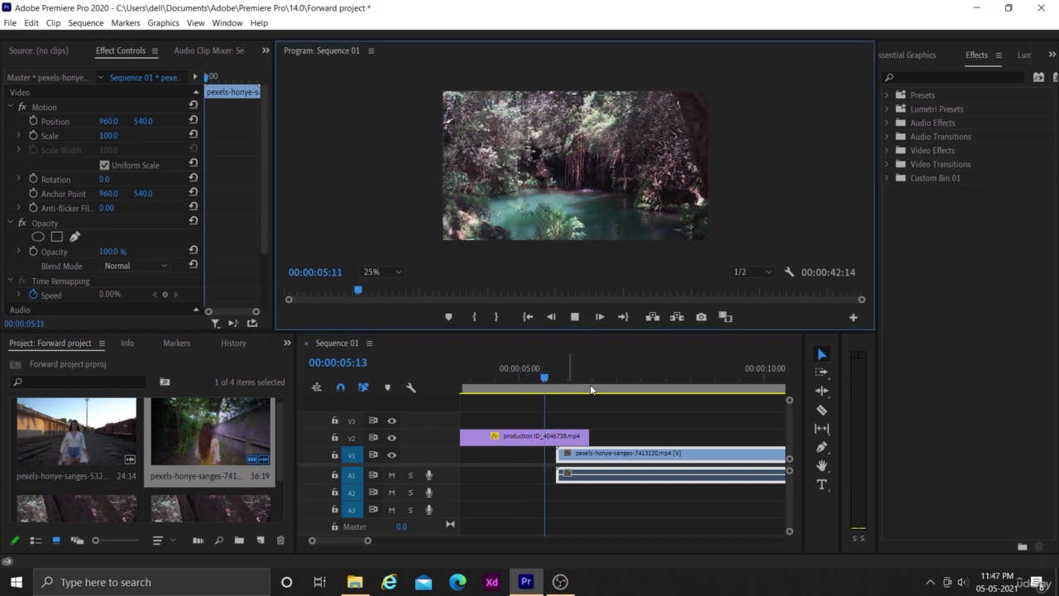